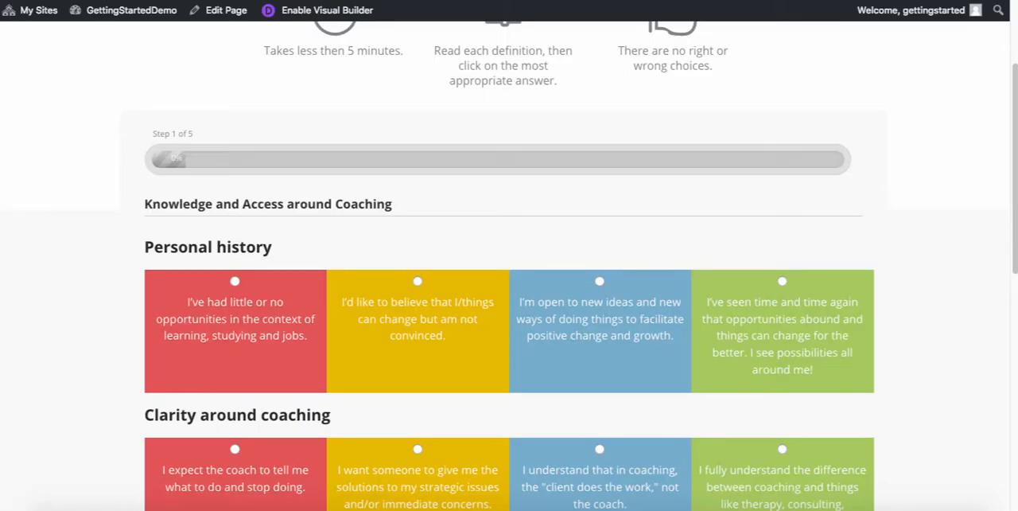
- Examine the intro, progress bar and Personal history question on the live quiz page
{"action": "scroll", "coordinate": [163, 310], "scroll_direction": "up", "scroll_amount": 2}
{"action": "scroll", "coordinate": [159, 307], "scroll_direction": "down", "scroll_amount": 4}
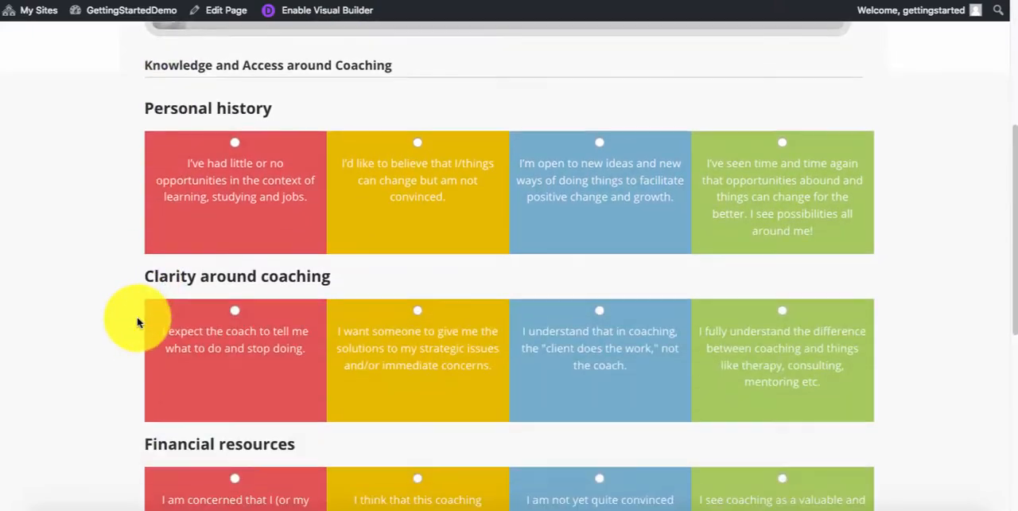
{"action": "scroll", "coordinate": [137, 322], "scroll_direction": "down", "scroll_amount": 2}
{"action": "scroll", "coordinate": [136, 323], "scroll_direction": "up", "scroll_amount": 4}
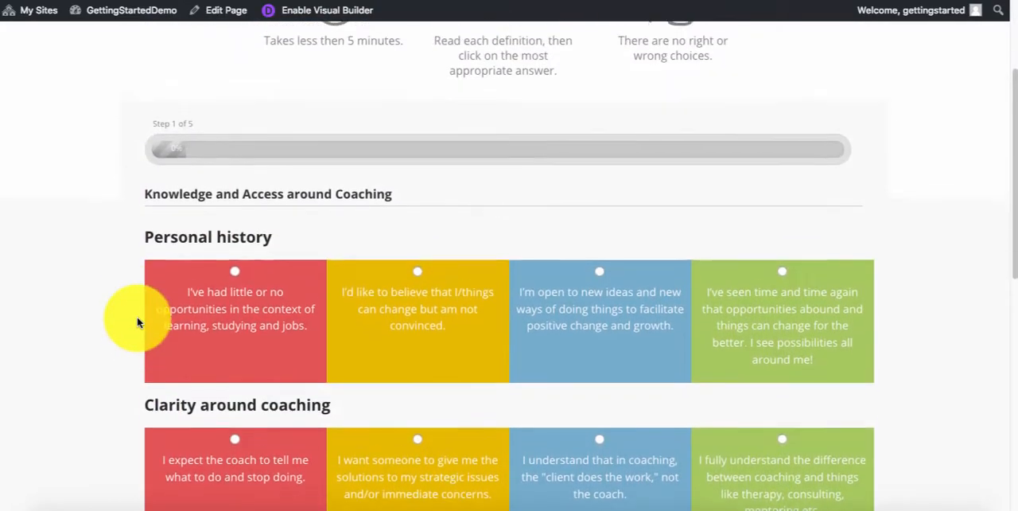
{"action": "left_click_drag", "start_coordinate": [146, 243], "coordinate": [295, 270]}
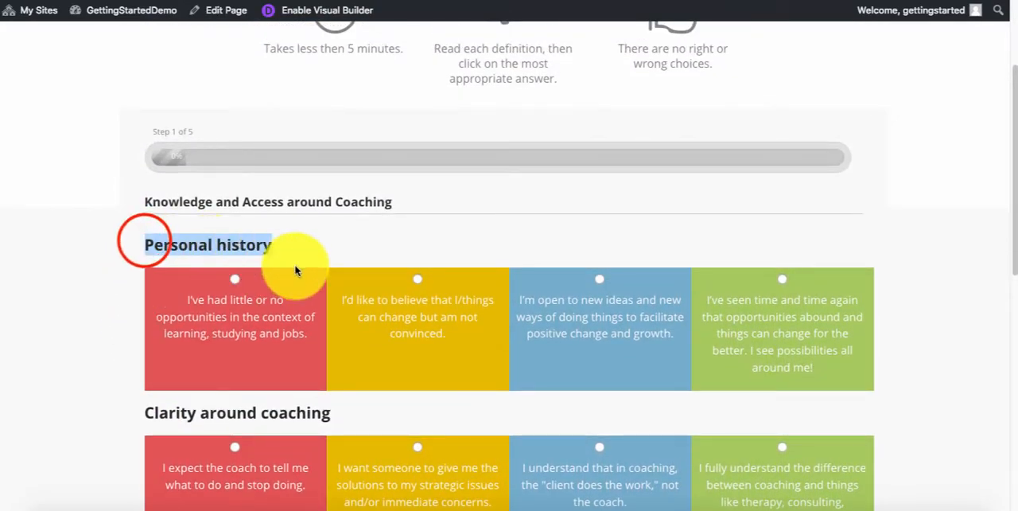
{"action": "left_click", "coordinate": [310, 250]}
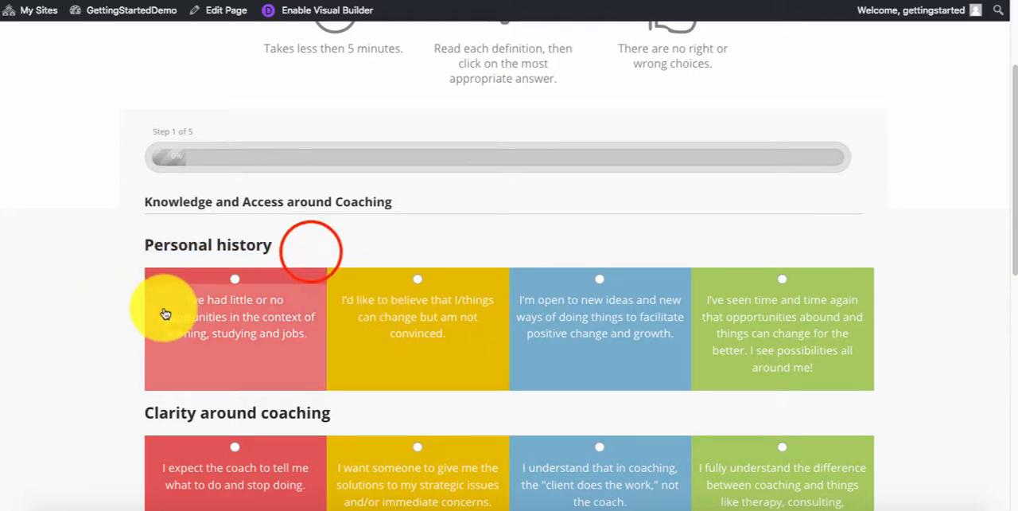
{"action": "scroll", "coordinate": [183, 291], "scroll_direction": "up", "scroll_amount": 2}
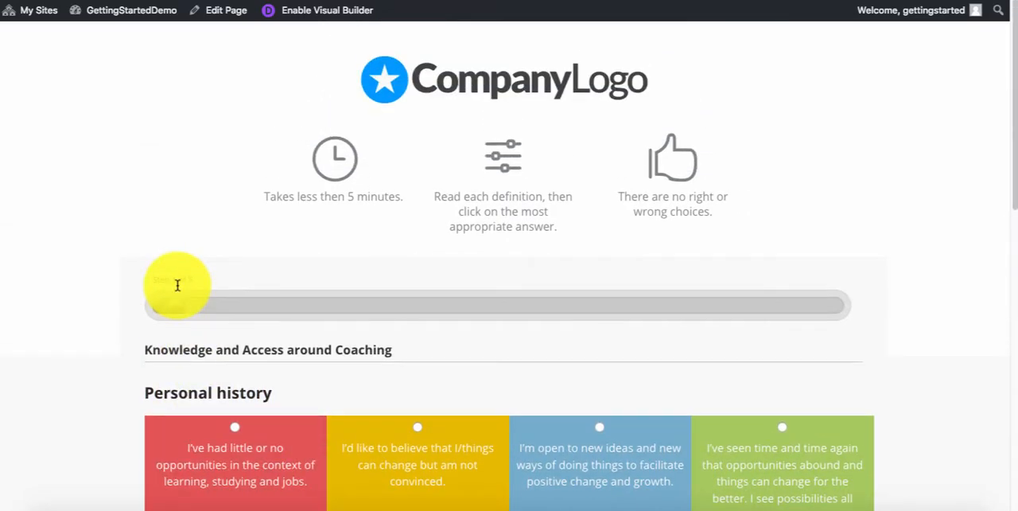
- Go to the GettingStartedDemo dashboard and open the Coaching Readiness Quiz form for editing at its first questions
{"action": "left_click", "coordinate": [124, 11]}
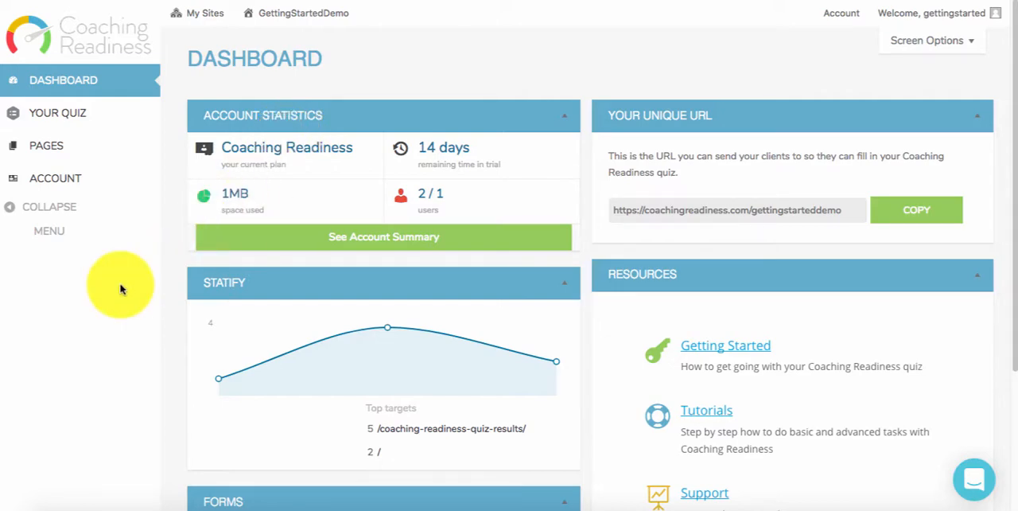
{"action": "mouse_move", "coordinate": [67, 120]}
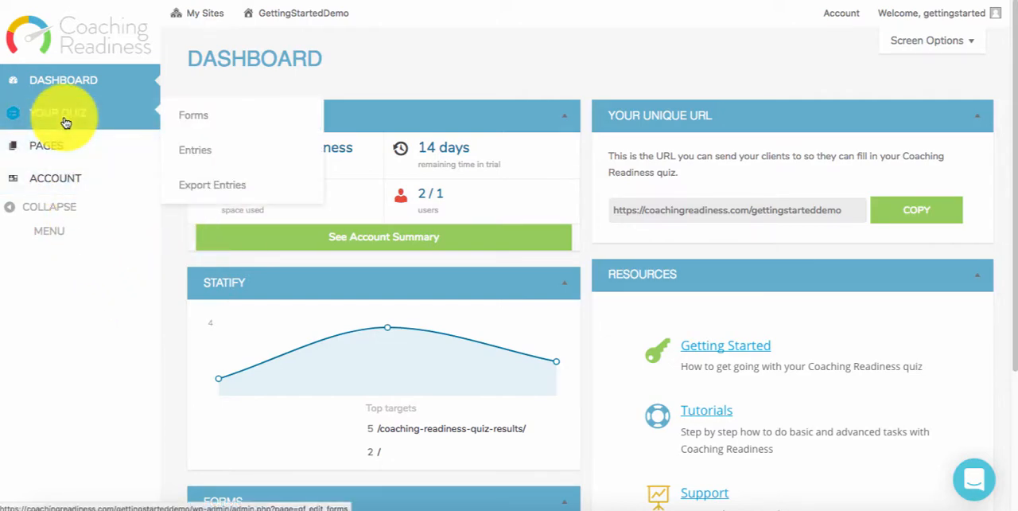
{"action": "left_click", "coordinate": [215, 117]}
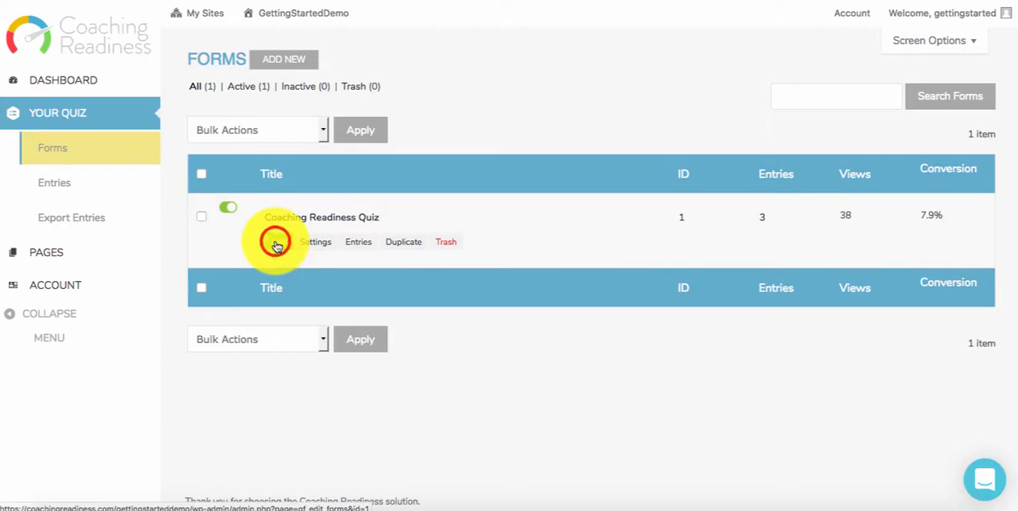
{"action": "left_click", "coordinate": [276, 245]}
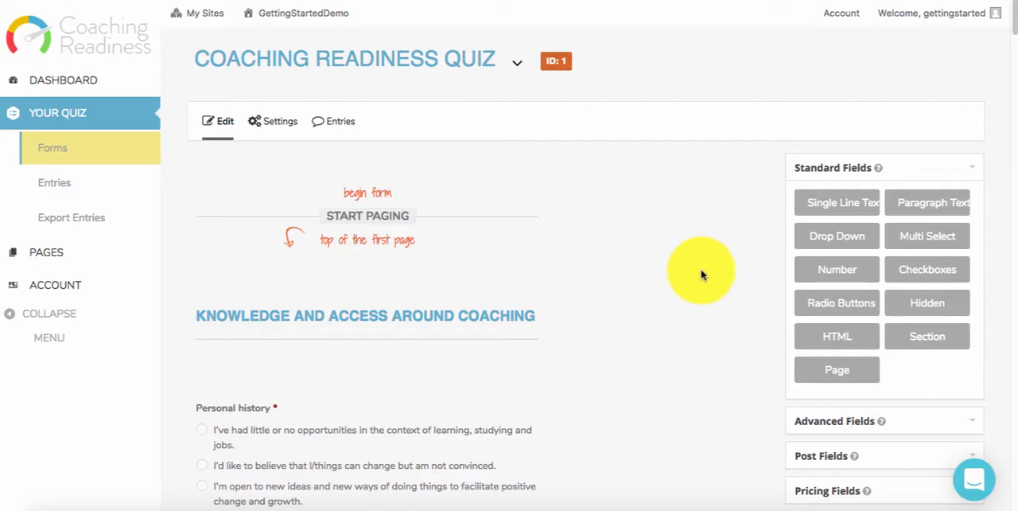
{"action": "scroll", "coordinate": [608, 297], "scroll_direction": "down", "scroll_amount": 3}
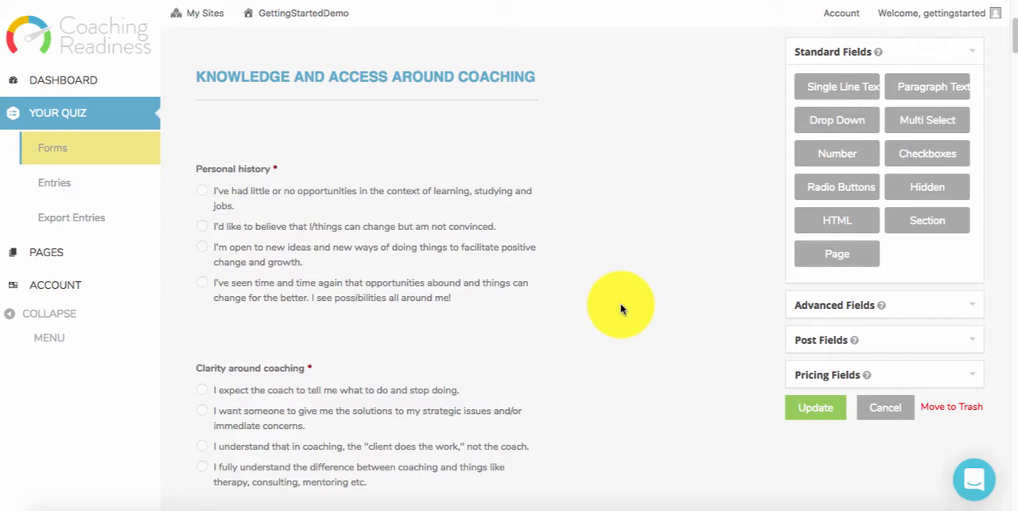
{"action": "mouse_move", "coordinate": [518, 289]}
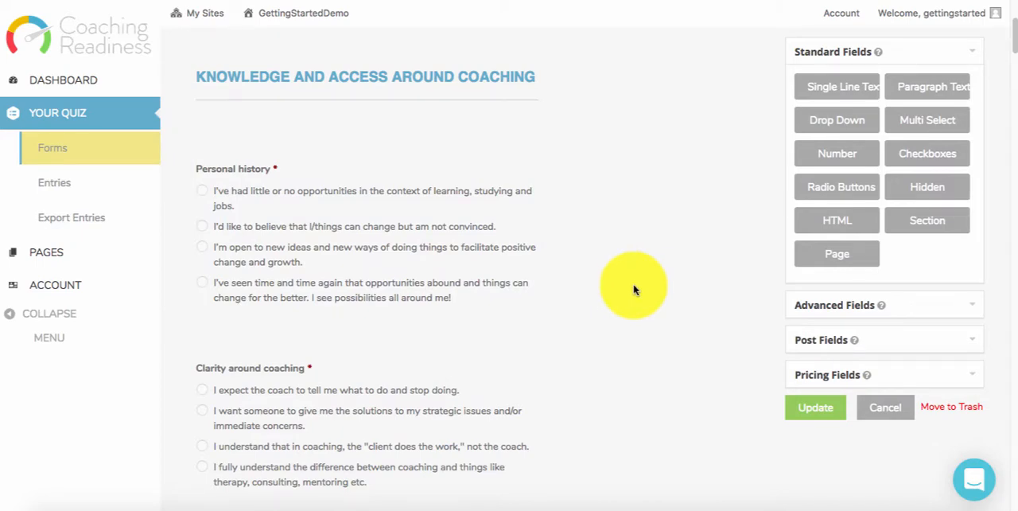
- Return to the live quiz page and review the questions on step 1, from Personal history to Time availability
{"action": "left_click", "coordinate": [297, 2]}
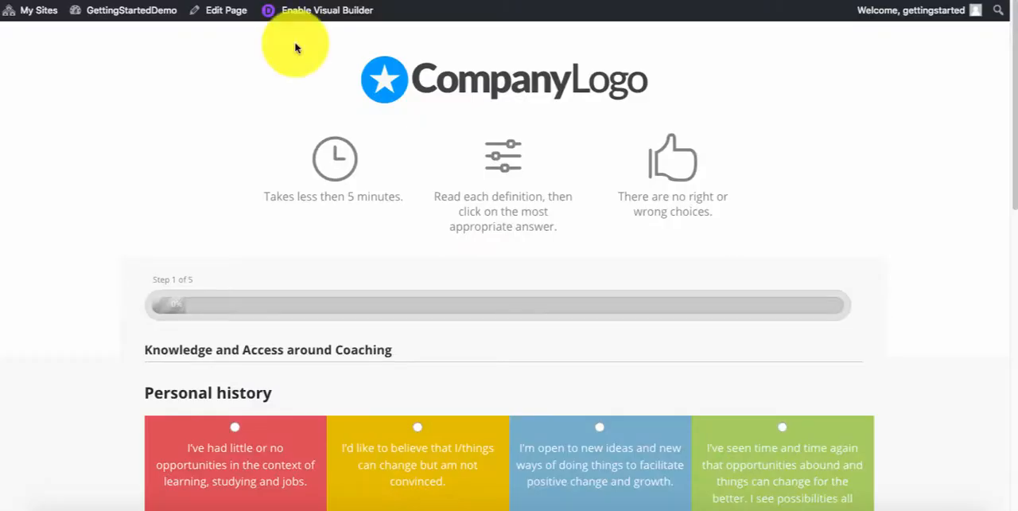
{"action": "scroll", "coordinate": [309, 207], "scroll_direction": "down", "scroll_amount": 4}
{"action": "scroll", "coordinate": [192, 270], "scroll_direction": "down", "scroll_amount": 1}
{"action": "scroll", "coordinate": [193, 274], "scroll_direction": "down", "scroll_amount": 5}
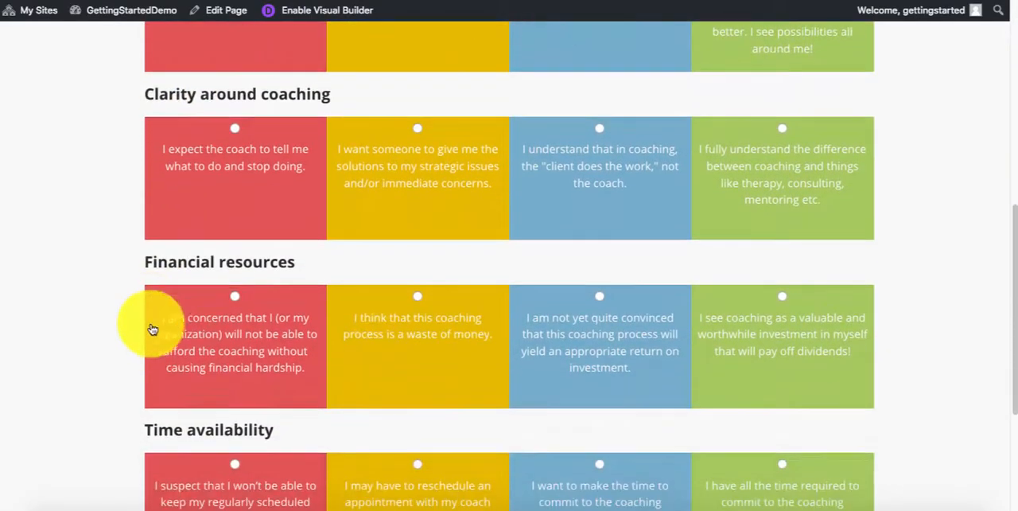
{"action": "scroll", "coordinate": [135, 344], "scroll_direction": "up", "scroll_amount": 1}
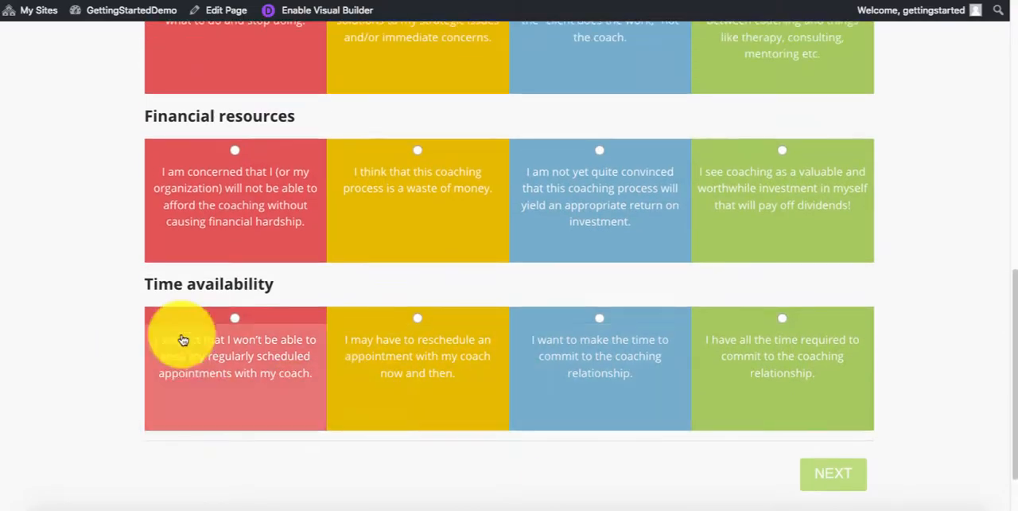
{"action": "scroll", "coordinate": [143, 293], "scroll_direction": "up", "scroll_amount": 3}
{"action": "scroll", "coordinate": [128, 295], "scroll_direction": "up", "scroll_amount": 3}
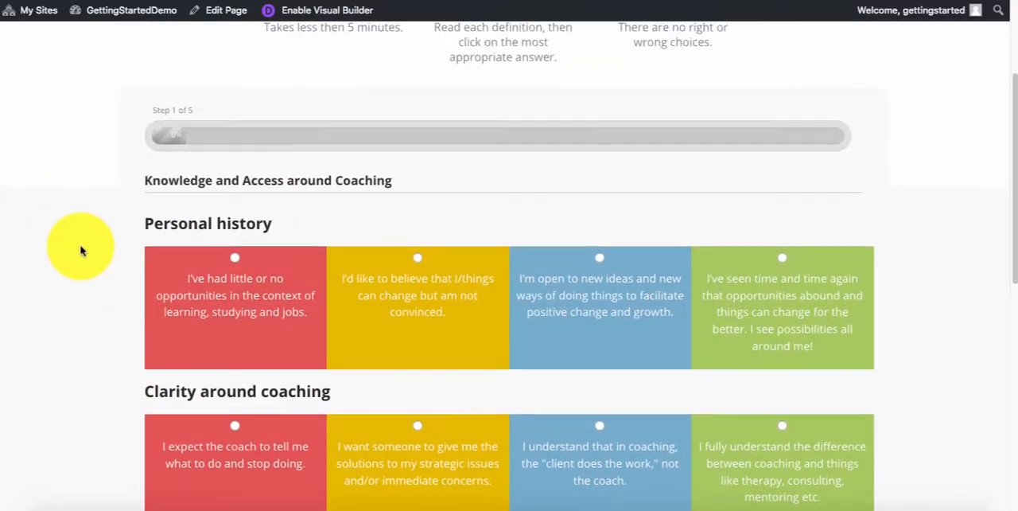
{"action": "scroll", "coordinate": [80, 250], "scroll_direction": "down", "scroll_amount": 2}
{"action": "scroll", "coordinate": [80, 251], "scroll_direction": "up", "scroll_amount": 3}
{"action": "scroll", "coordinate": [80, 250], "scroll_direction": "down", "scroll_amount": 3}
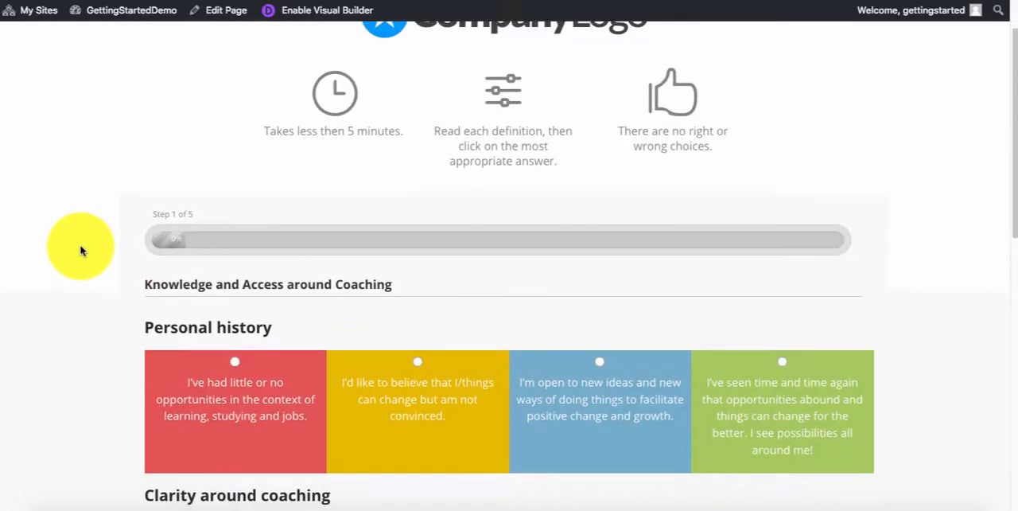
{"action": "scroll", "coordinate": [83, 248], "scroll_direction": "up", "scroll_amount": 1}
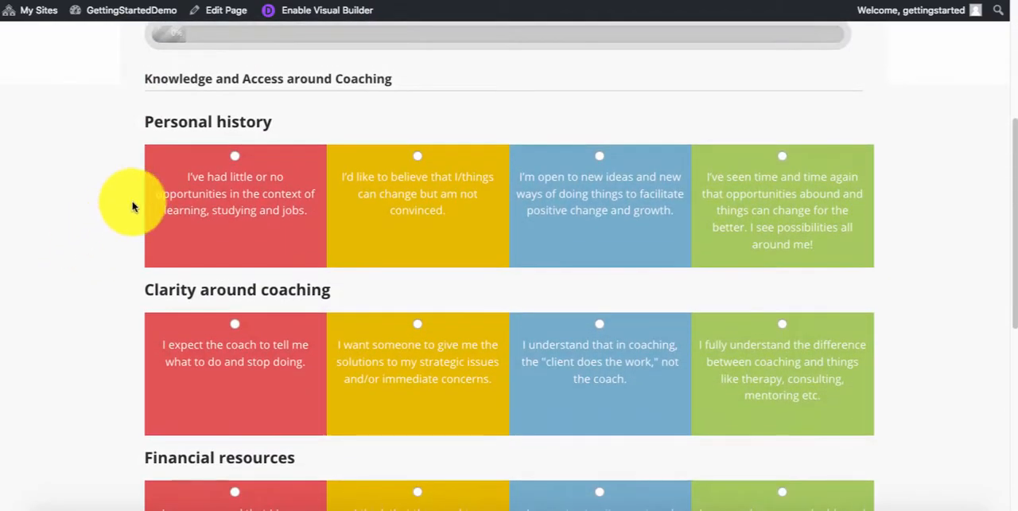
- Highlight the Knowledge and Access around Coaching heading and the Personal history question with its answers on the live quiz
{"action": "left_click", "coordinate": [150, 82]}
{"action": "left_click_drag", "start_coordinate": [160, 84], "coordinate": [326, 85]}
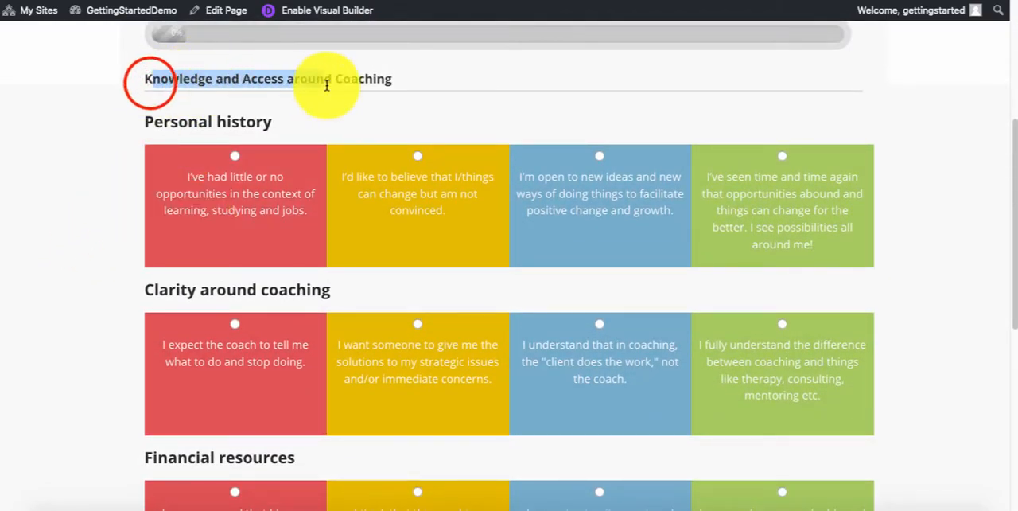
{"action": "left_click", "coordinate": [327, 85]}
{"action": "left_click_drag", "start_coordinate": [412, 75], "coordinate": [288, 76]}
{"action": "left_click", "coordinate": [289, 77]}
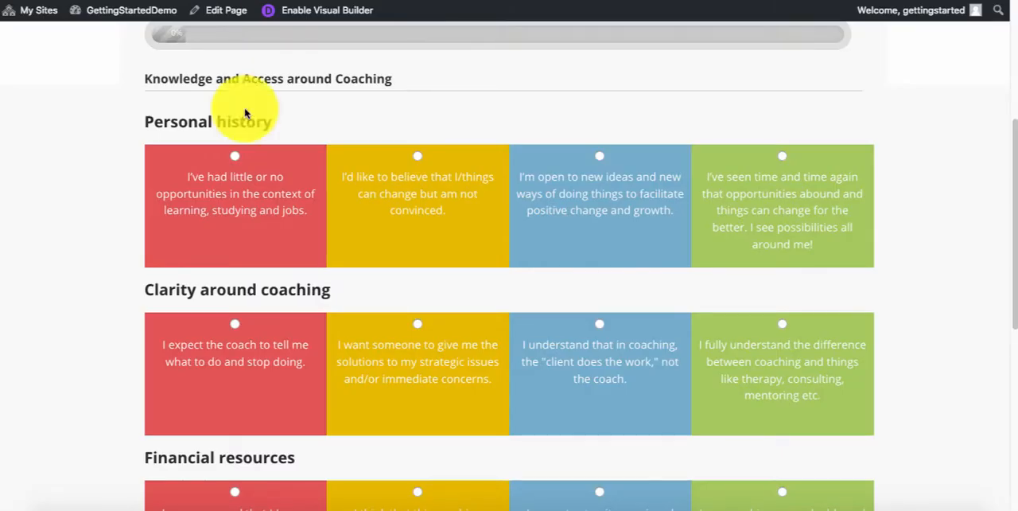
{"action": "left_click_drag", "start_coordinate": [152, 121], "coordinate": [797, 231]}
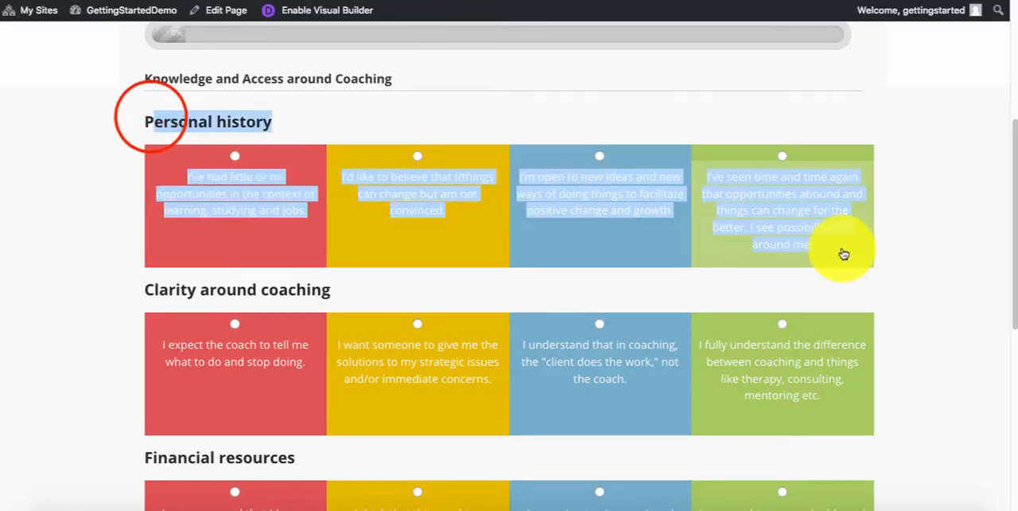
{"action": "left_click", "coordinate": [115, 169]}
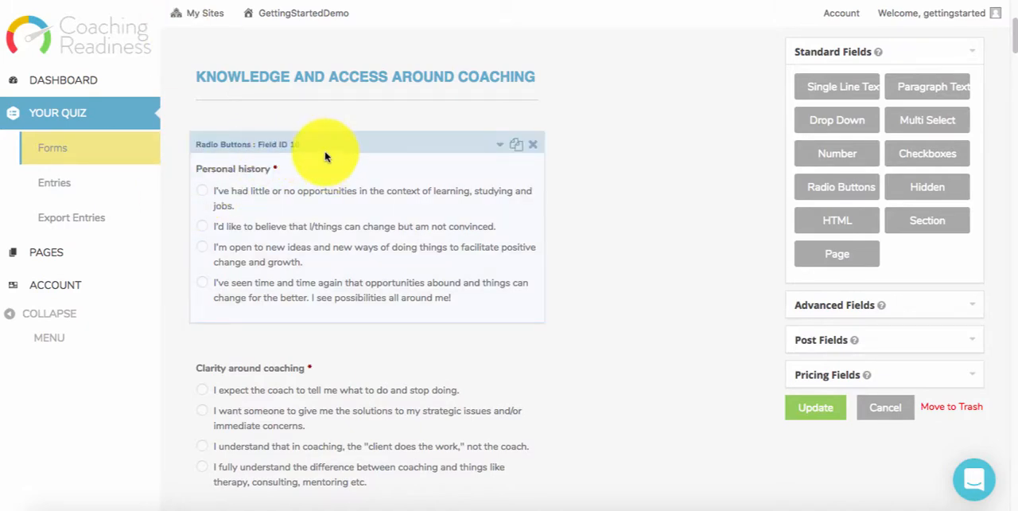
- Delete the Personal history radio-button question from the Knowledge and Access around Coaching section of the quiz form
{"action": "left_click", "coordinate": [536, 148]}
{"action": "left_click", "coordinate": [671, 222]}
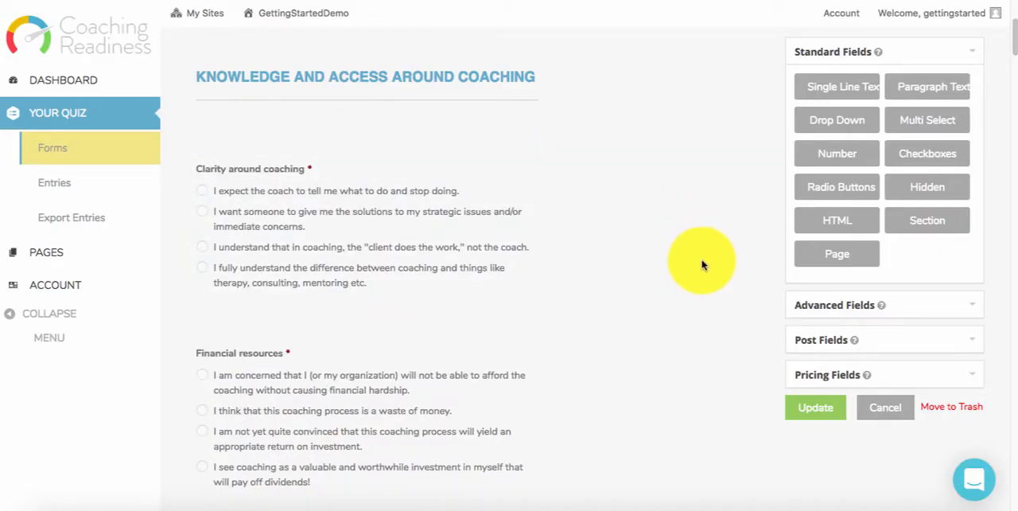
- Examine the section percentage, overall total and final result fields under the admin warning near the end of the form
{"action": "scroll", "coordinate": [613, 283], "scroll_direction": "down", "scroll_amount": 13}
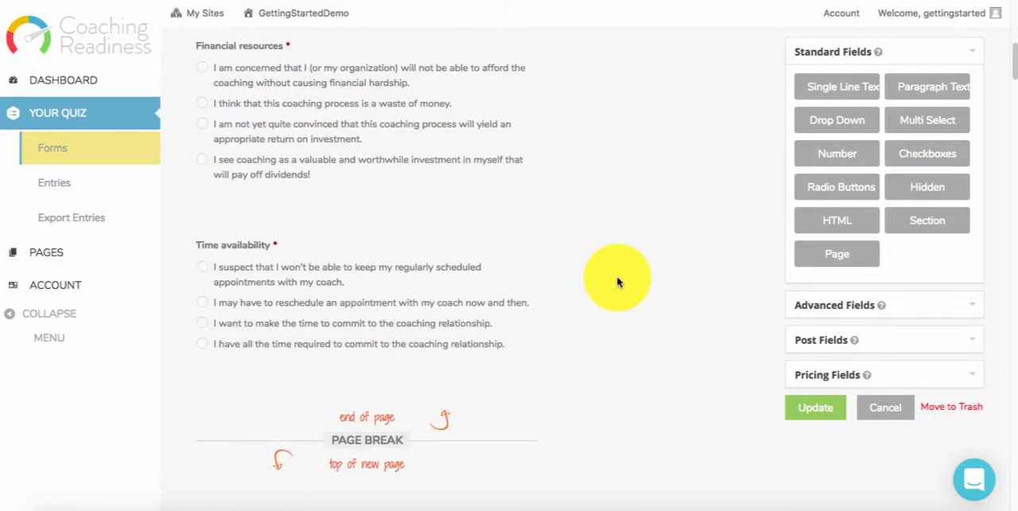
{"action": "left_click_drag", "start_coordinate": [1015, 127], "coordinate": [1015, 391]}
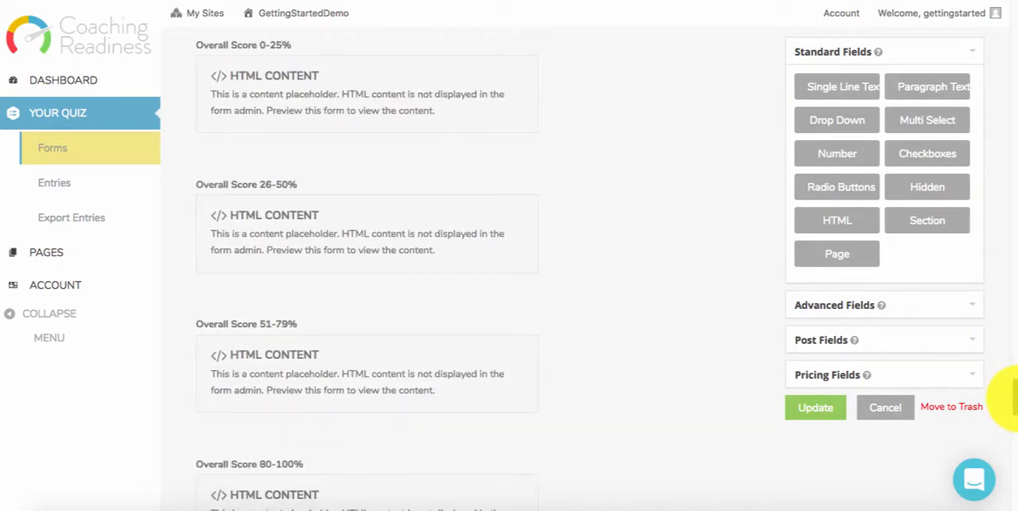
{"action": "scroll", "coordinate": [1004, 366], "scroll_direction": "up", "scroll_amount": 10}
{"action": "scroll", "coordinate": [1014, 434], "scroll_direction": "down", "scroll_amount": 2}
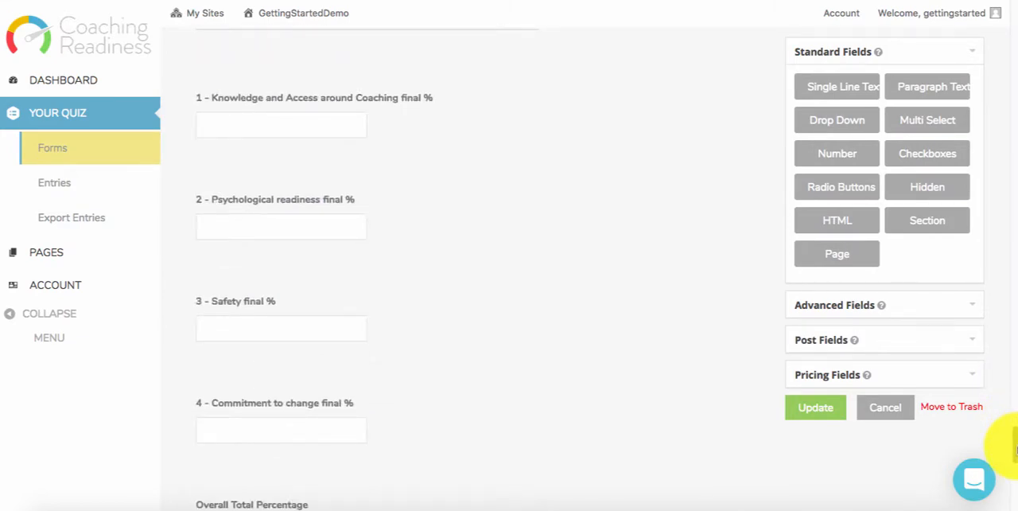
{"action": "scroll", "coordinate": [1014, 434], "scroll_direction": "up", "scroll_amount": 3}
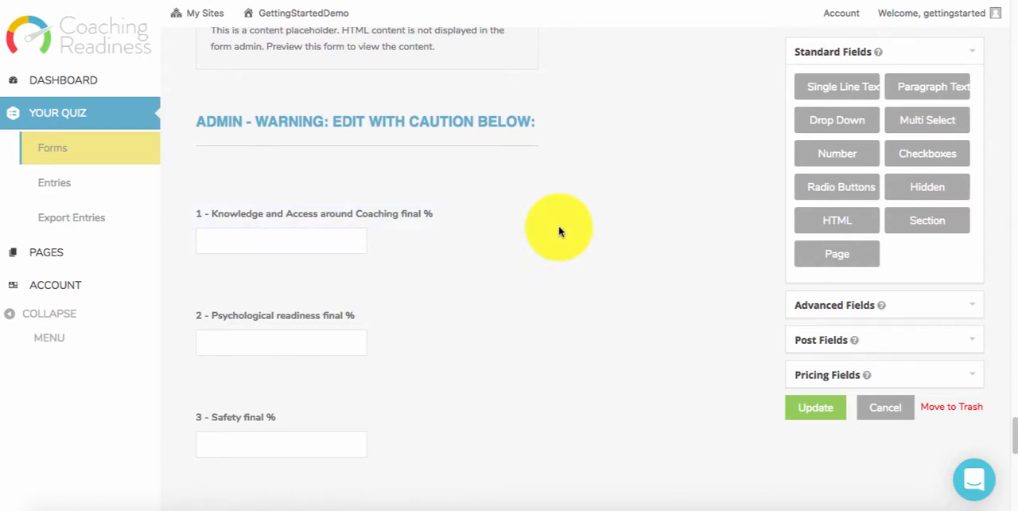
{"action": "scroll", "coordinate": [597, 311], "scroll_direction": "down", "scroll_amount": 10}
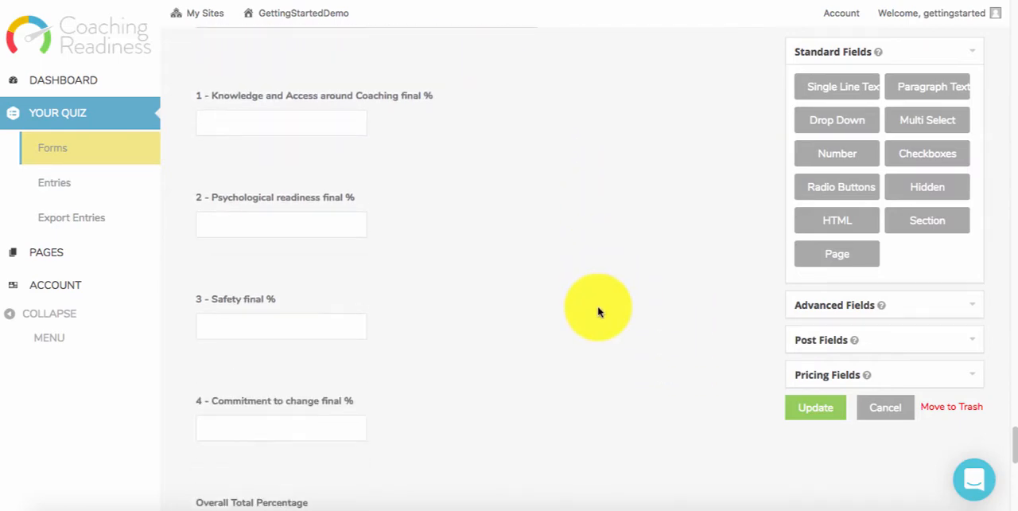
{"action": "scroll", "coordinate": [598, 311], "scroll_direction": "down", "scroll_amount": 5}
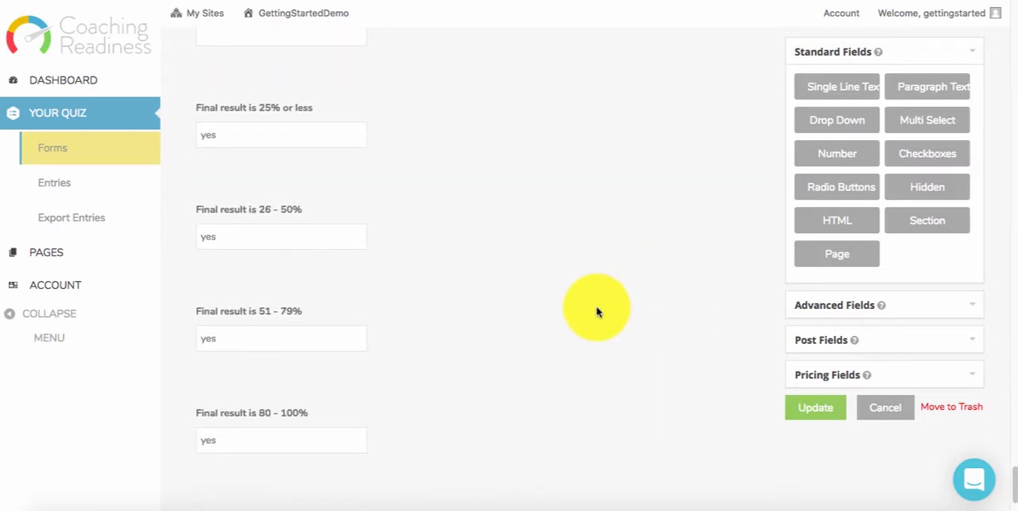
{"action": "scroll", "coordinate": [541, 308], "scroll_direction": "up", "scroll_amount": 3}
{"action": "scroll", "coordinate": [544, 298], "scroll_direction": "up", "scroll_amount": 2}
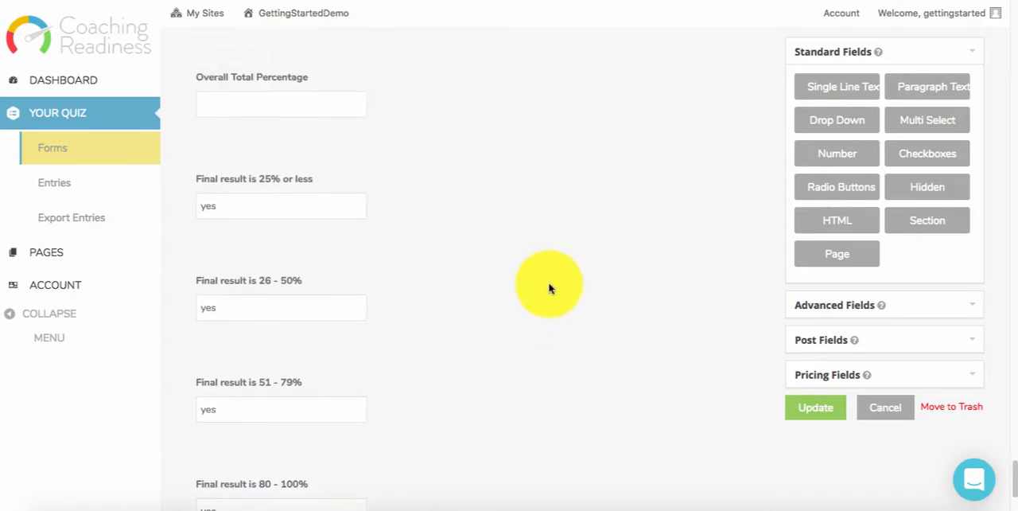
{"action": "scroll", "coordinate": [374, 316], "scroll_direction": "up", "scroll_amount": 4}
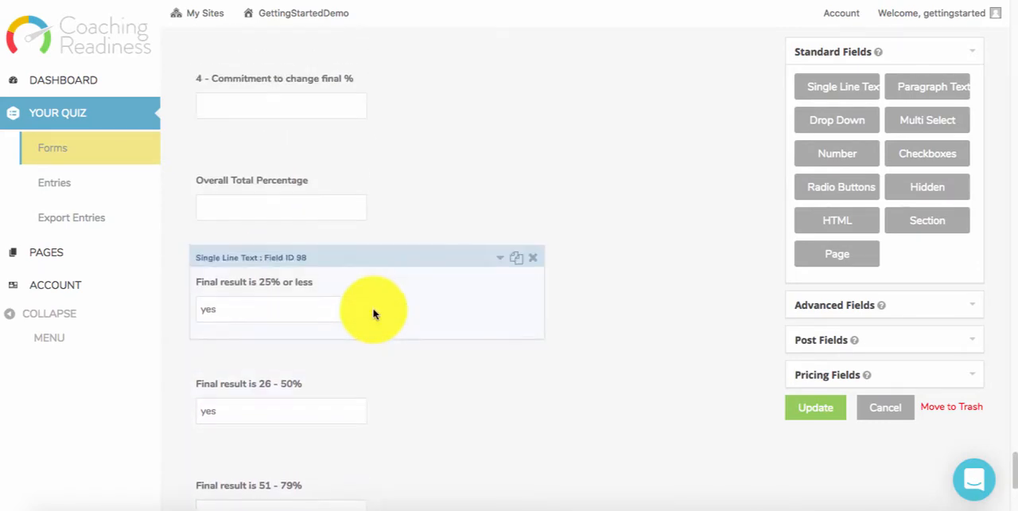
{"action": "scroll", "coordinate": [388, 336], "scroll_direction": "up", "scroll_amount": 3}
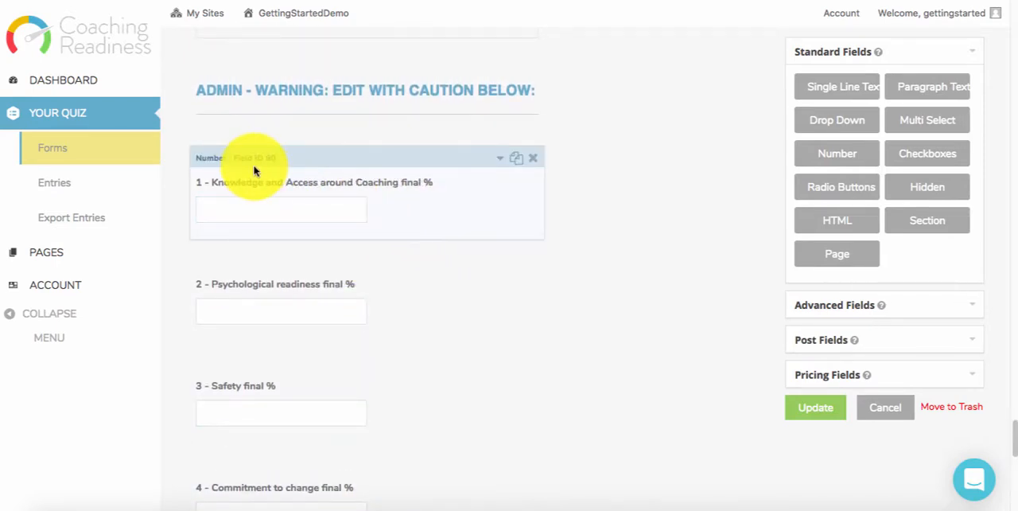
{"action": "left_click", "coordinate": [236, 184]}
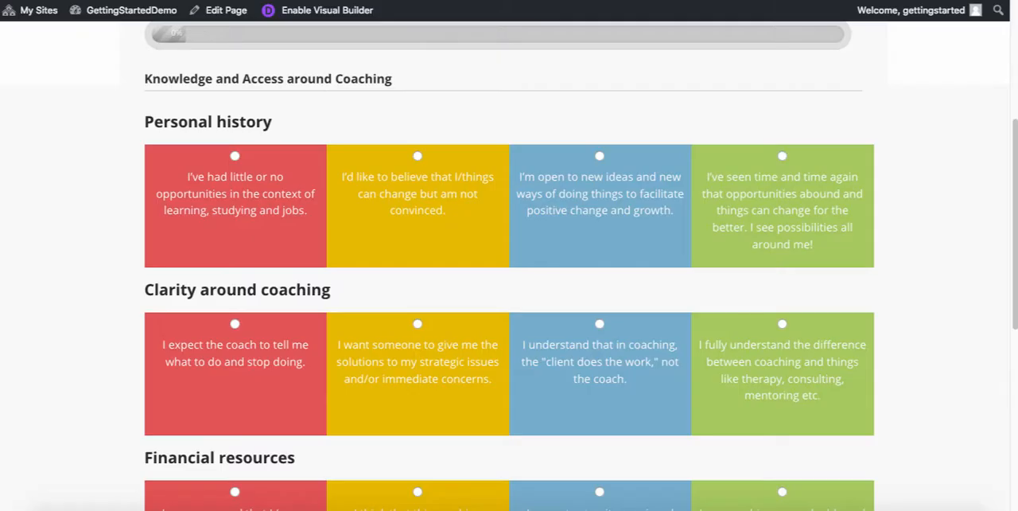
- Check on the live quiz page which section heading the Personal history question belongs to
{"action": "left_click_drag", "start_coordinate": [177, 121], "coordinate": [302, 123]}
{"action": "left_click", "coordinate": [303, 123]}
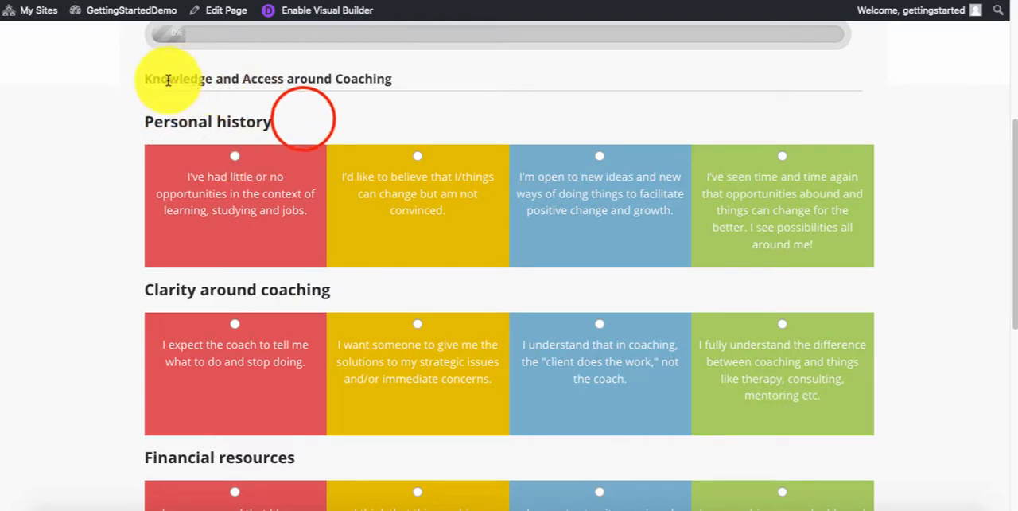
{"action": "mouse_move", "coordinate": [150, 79]}
{"action": "left_mouse_down"}
{"action": "mouse_move", "coordinate": [353, 84]}
{"action": "mouse_move", "coordinate": [145, 81]}
{"action": "left_mouse_up"}
{"action": "left_click", "coordinate": [354, 82]}
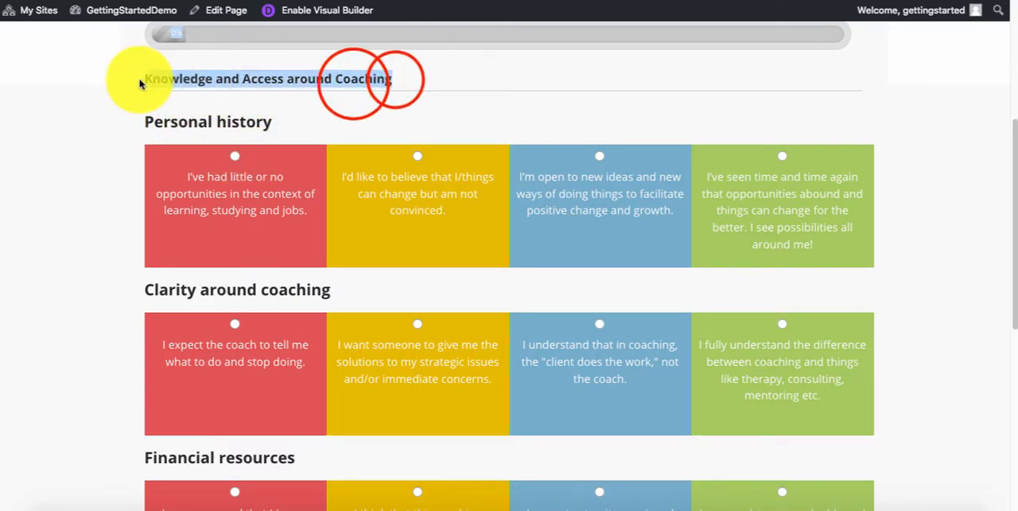
{"action": "left_click", "coordinate": [148, 81]}
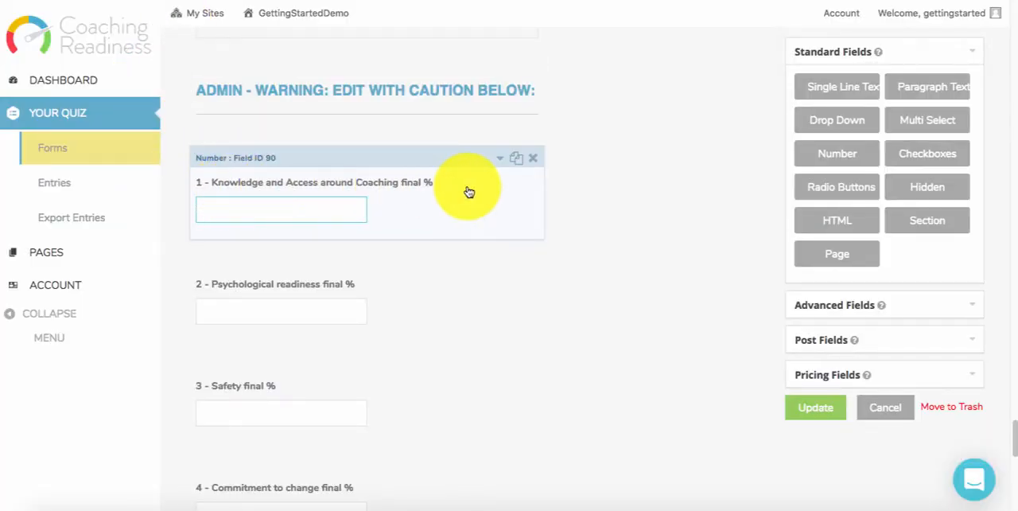
- Open the settings of the "1 - Knowledge and Access around Coaching final %" field and enlarge its calculation formula box
{"action": "left_click", "coordinate": [501, 158]}
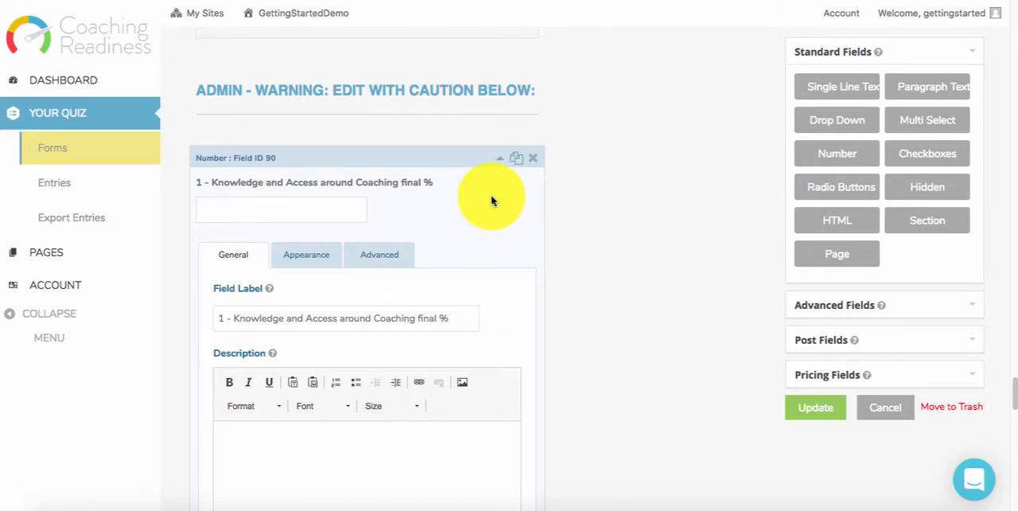
{"action": "scroll", "coordinate": [491, 201], "scroll_direction": "down", "scroll_amount": 4}
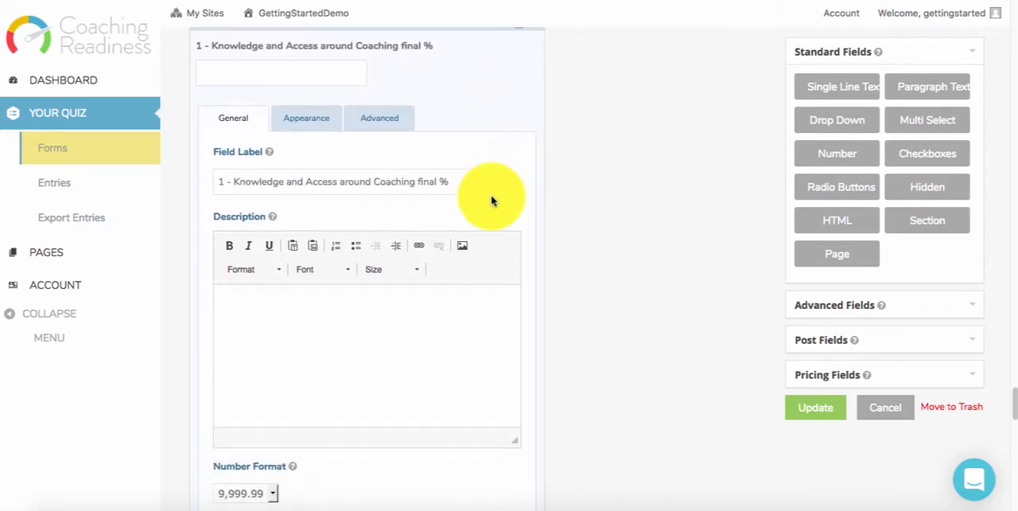
{"action": "scroll", "coordinate": [491, 201], "scroll_direction": "down", "scroll_amount": 3}
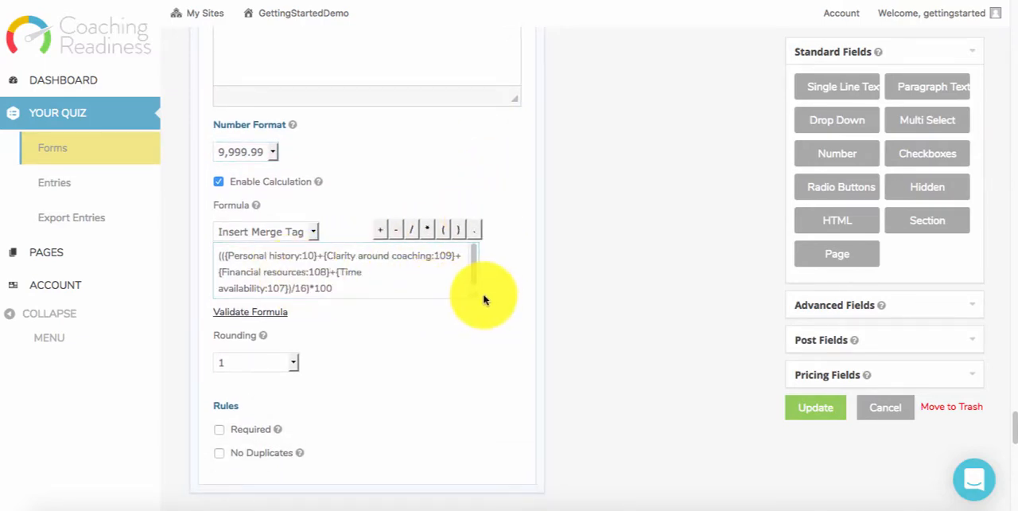
{"action": "left_click_drag", "start_coordinate": [474, 294], "coordinate": [478, 381]}
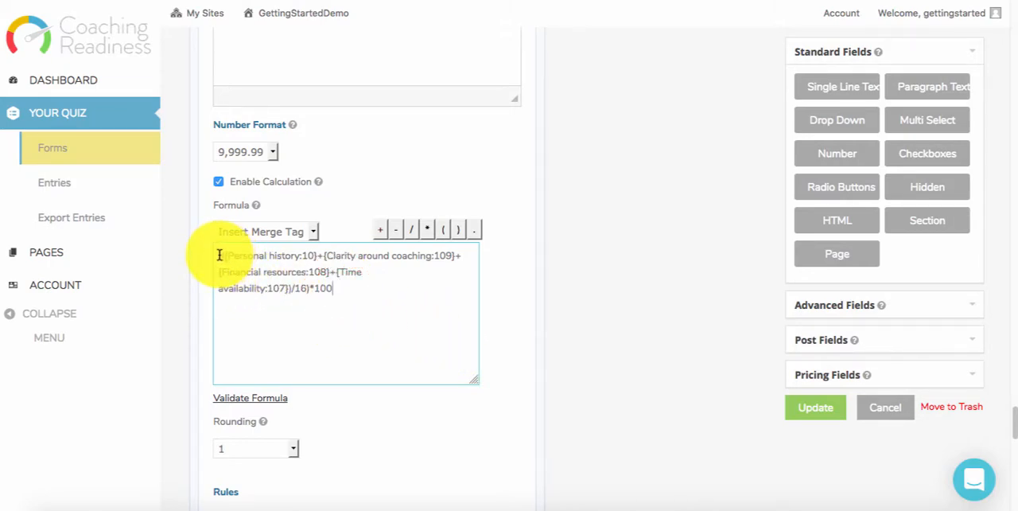
- Compare the question terms in the Knowledge and Access formula with the questions of that section on the live quiz
{"action": "left_click_drag", "start_coordinate": [318, 260], "coordinate": [352, 274]}
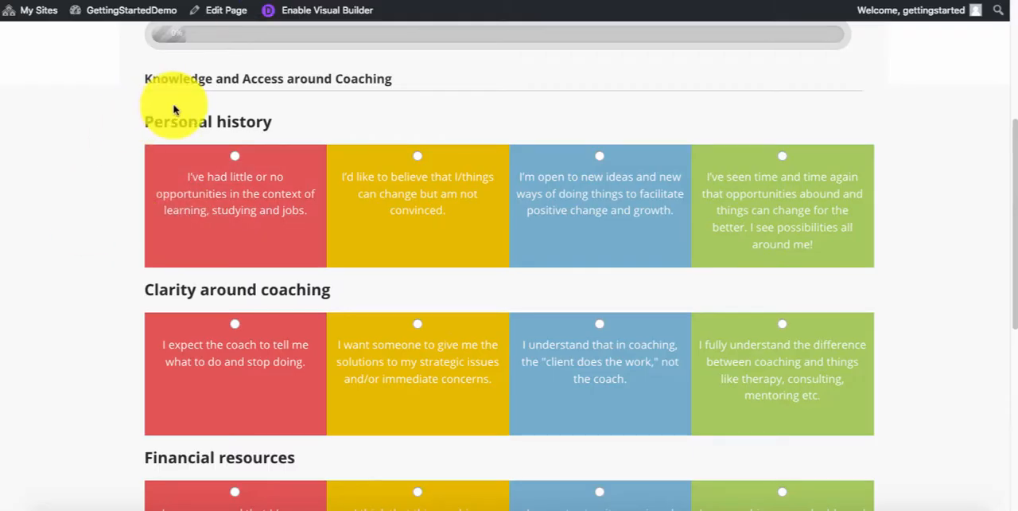
{"action": "left_click_drag", "start_coordinate": [172, 122], "coordinate": [211, 125]}
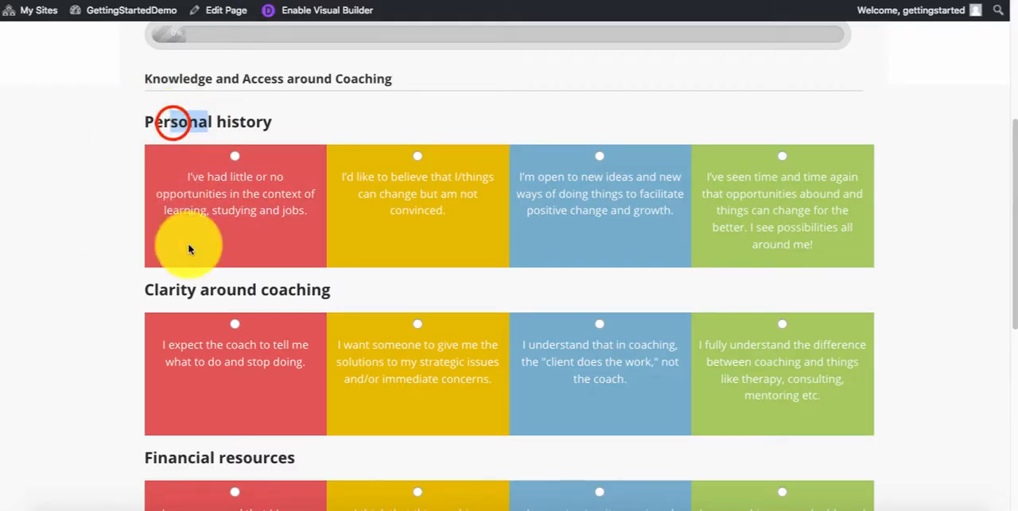
{"action": "left_click_drag", "start_coordinate": [164, 292], "coordinate": [200, 295]}
{"action": "scroll", "coordinate": [64, 346], "scroll_direction": "down", "scroll_amount": 3}
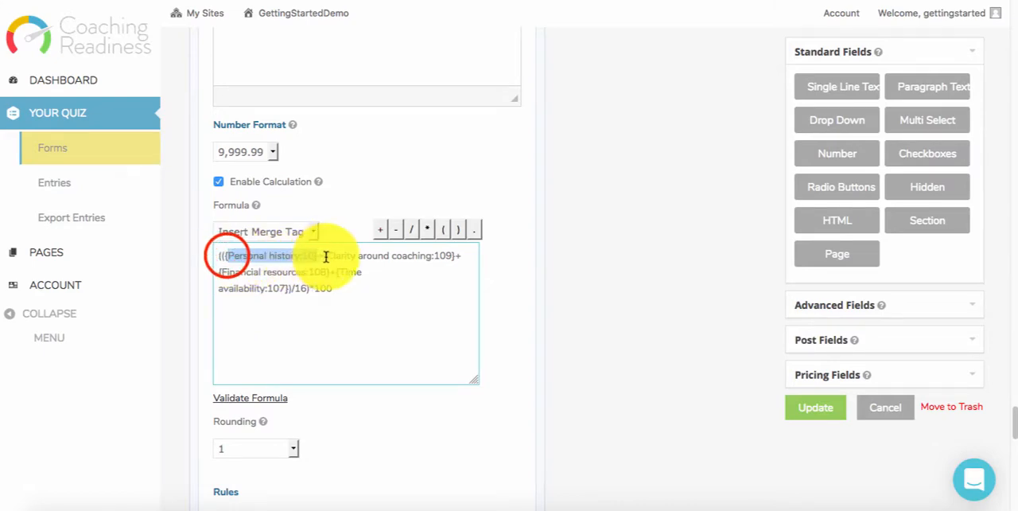
{"action": "left_click_drag", "start_coordinate": [222, 272], "coordinate": [284, 288]}
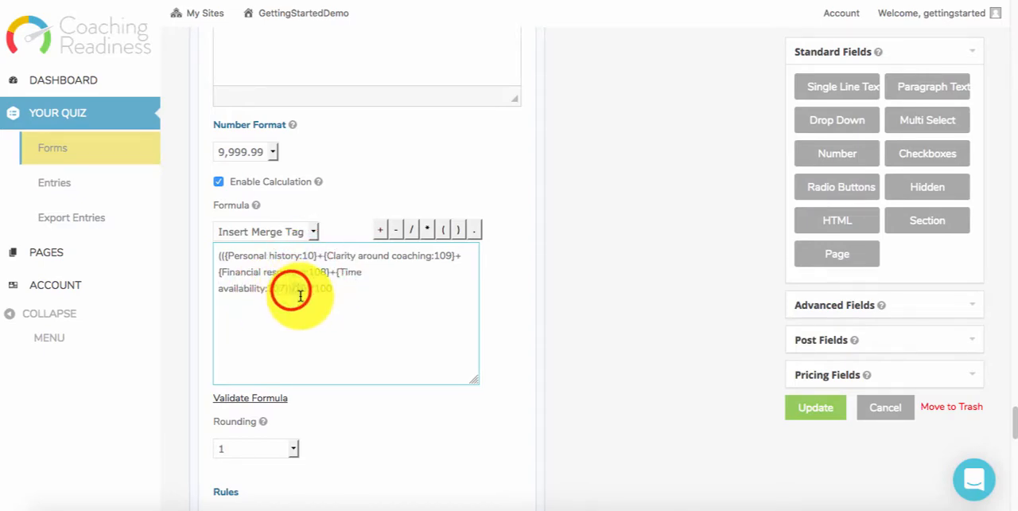
- Examine the formula's divisor and check it against each of the question merge tags being added up
{"action": "mouse_move", "coordinate": [291, 288]}
{"action": "left_mouse_down"}
{"action": "mouse_move", "coordinate": [338, 286]}
{"action": "mouse_move", "coordinate": [304, 288]}
{"action": "left_mouse_up"}
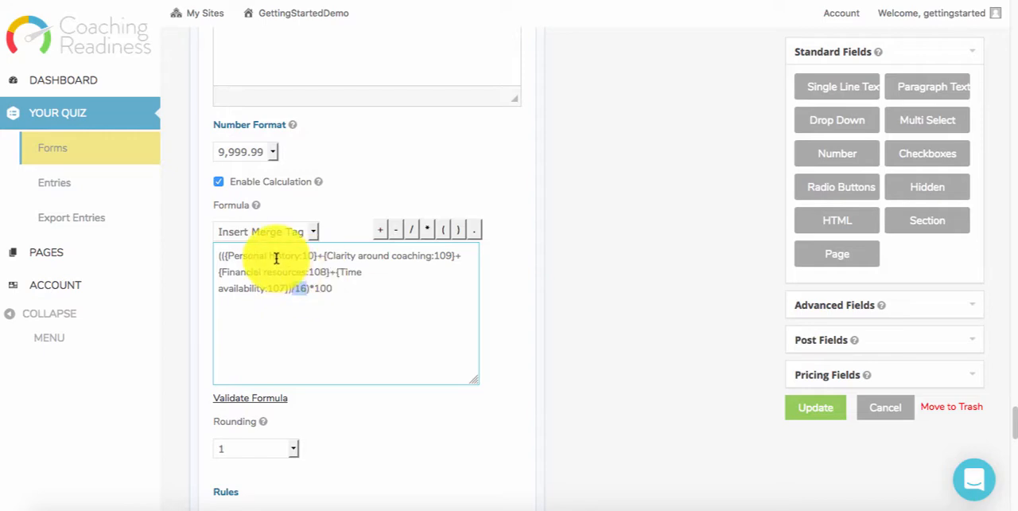
{"action": "left_click", "coordinate": [276, 256]}
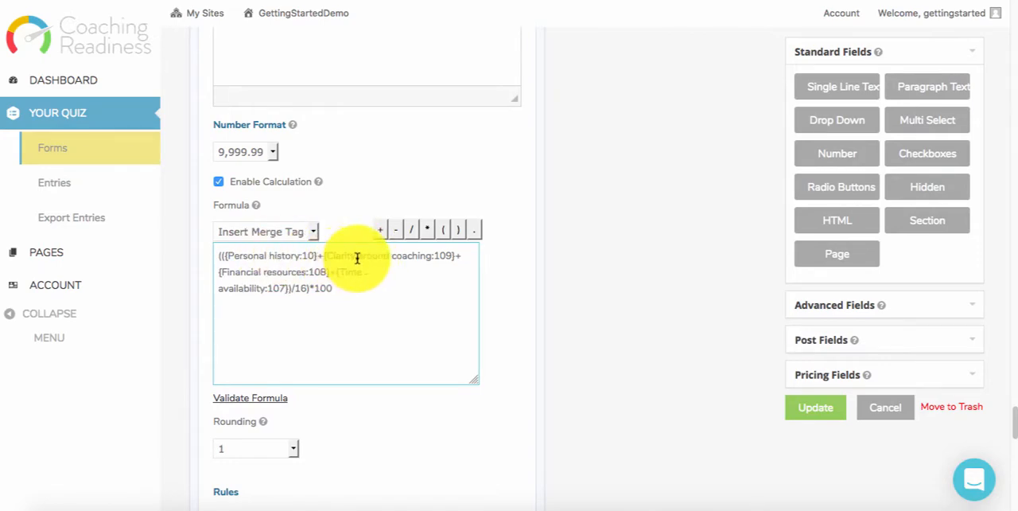
{"action": "left_click_drag", "start_coordinate": [357, 257], "coordinate": [335, 257]}
{"action": "left_click_drag", "start_coordinate": [246, 274], "coordinate": [229, 274]}
{"action": "left_click", "coordinate": [249, 291]}
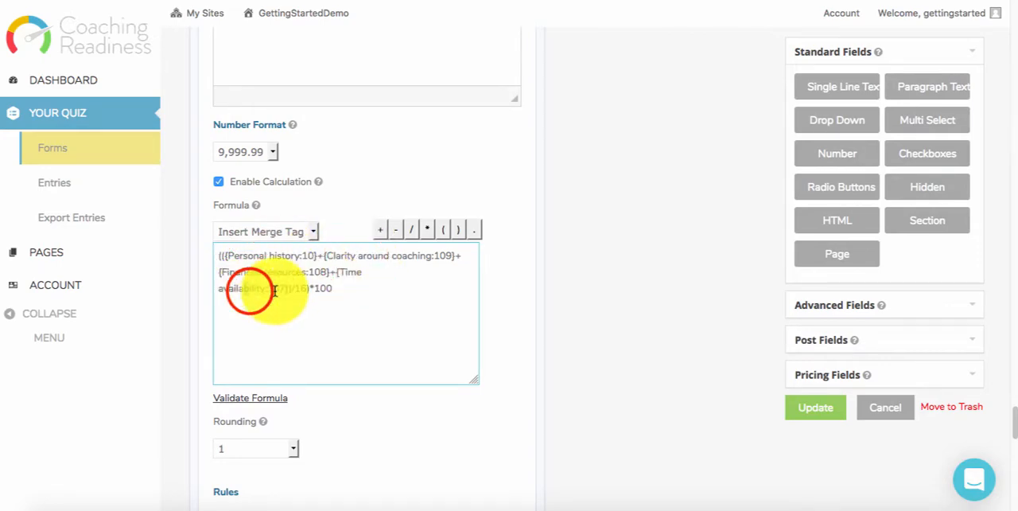
{"action": "left_click", "coordinate": [282, 292]}
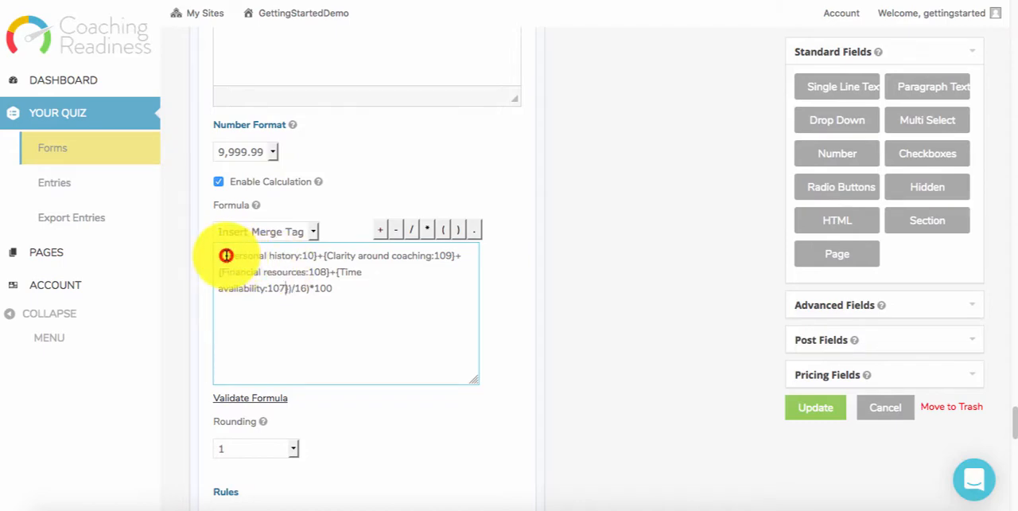
- Delete the {Personal history:10} merge tag and its plus sign from the Knowledge and Access around Coaching formula
{"action": "left_click", "coordinate": [226, 255]}
{"action": "left_click", "coordinate": [265, 254]}
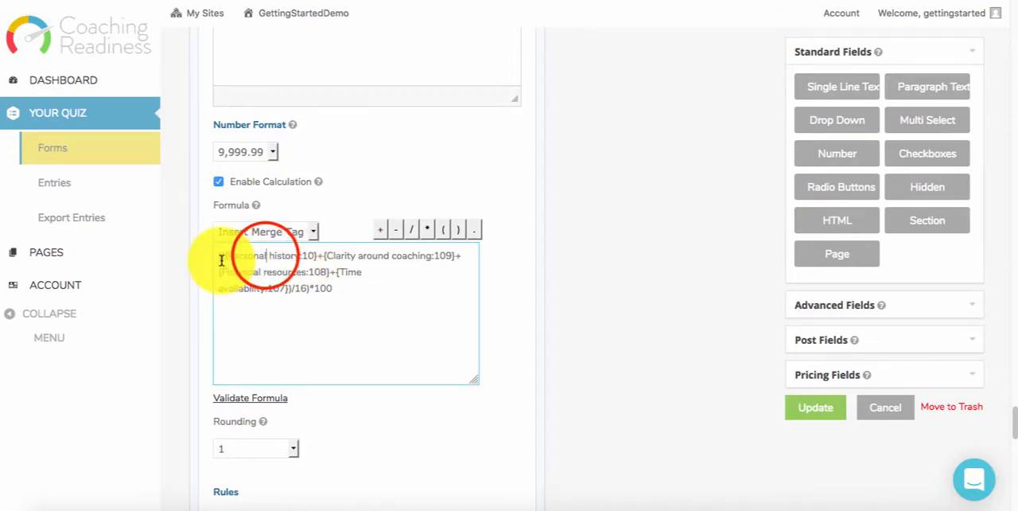
{"action": "left_click", "coordinate": [224, 257]}
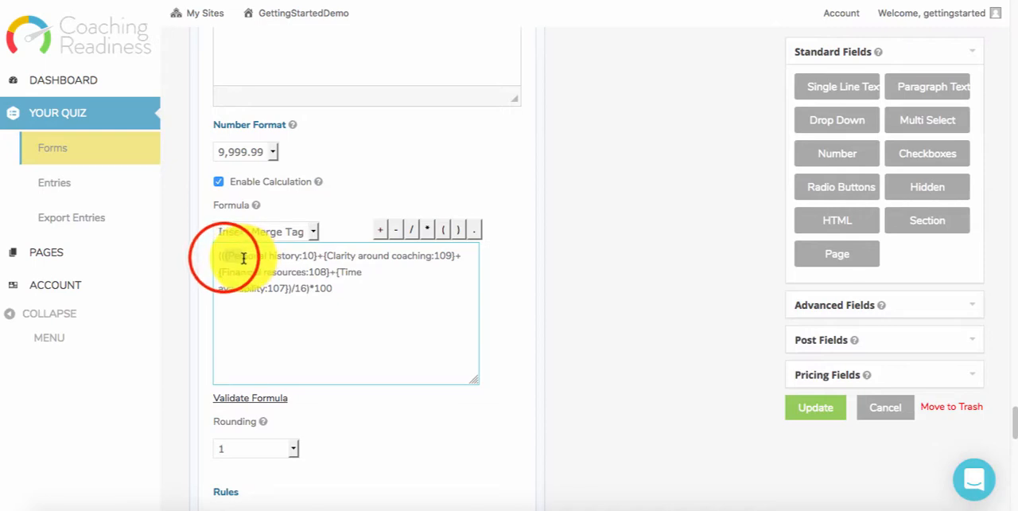
{"action": "left_click_drag", "start_coordinate": [244, 258], "coordinate": [311, 257]}
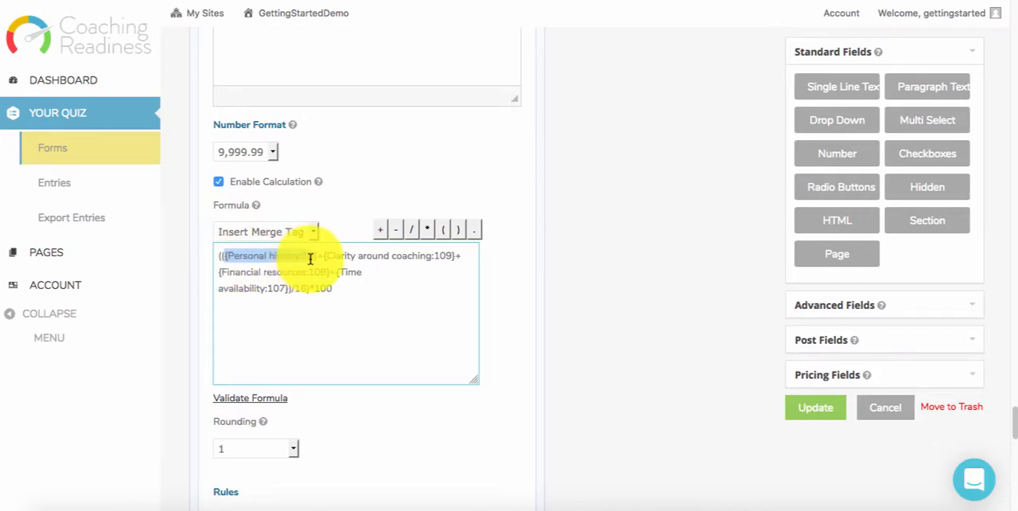
{"action": "left_click", "coordinate": [249, 259]}
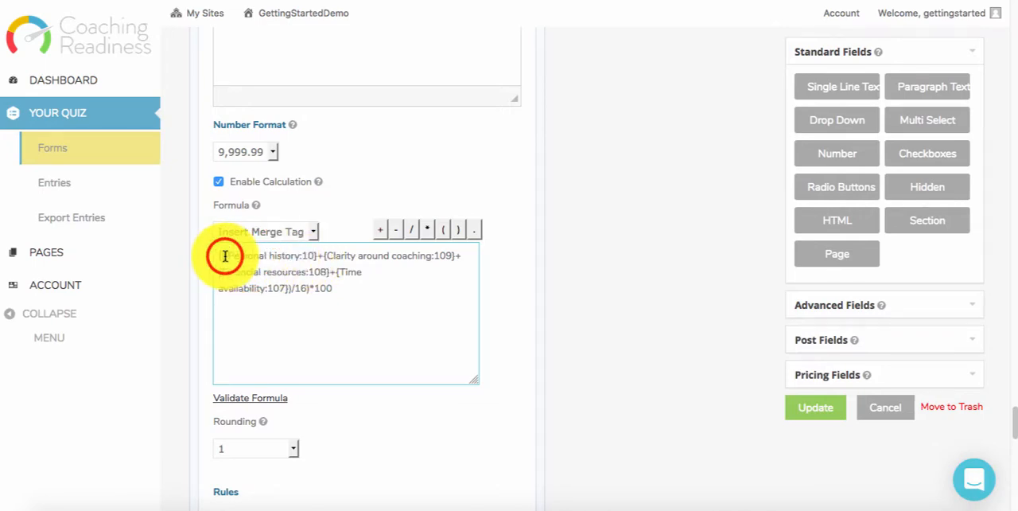
{"action": "left_click_drag", "start_coordinate": [225, 255], "coordinate": [306, 254]}
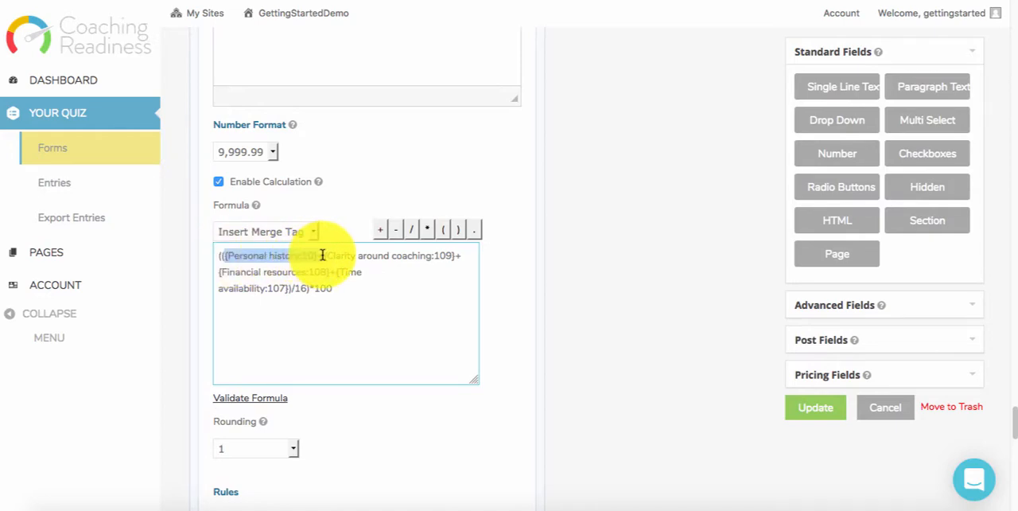
{"action": "left_click_drag", "start_coordinate": [322, 255], "coordinate": [322, 255]}
{"action": "key", "text": "BackSpace"}
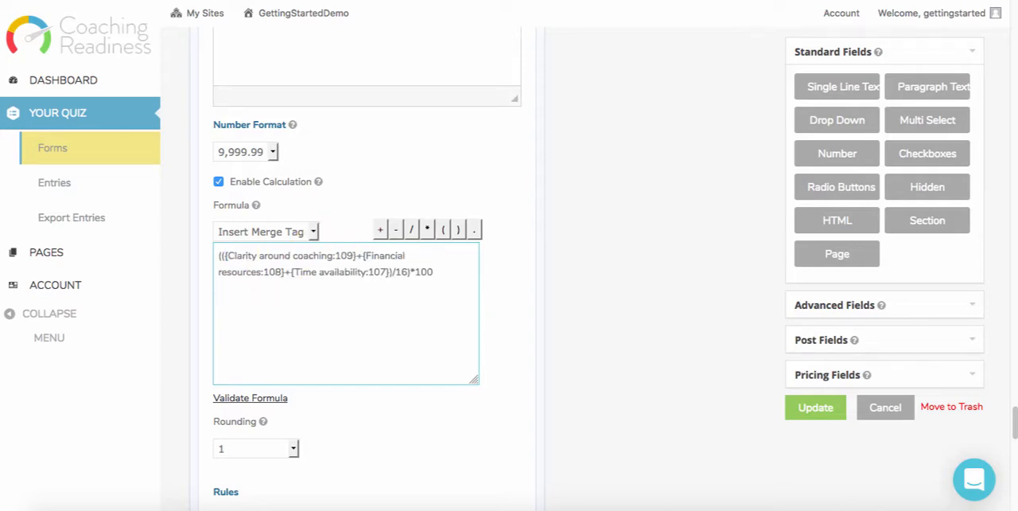
- Set the formula's divisor to 12 and validate the formula
{"action": "left_click", "coordinate": [396, 274]}
{"action": "left_click", "coordinate": [423, 421]}
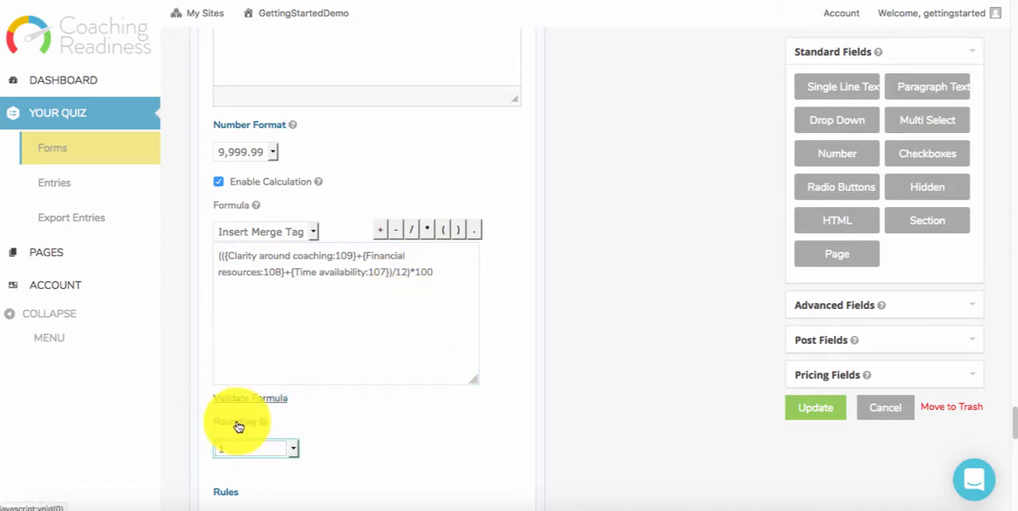
{"action": "left_click", "coordinate": [231, 398]}
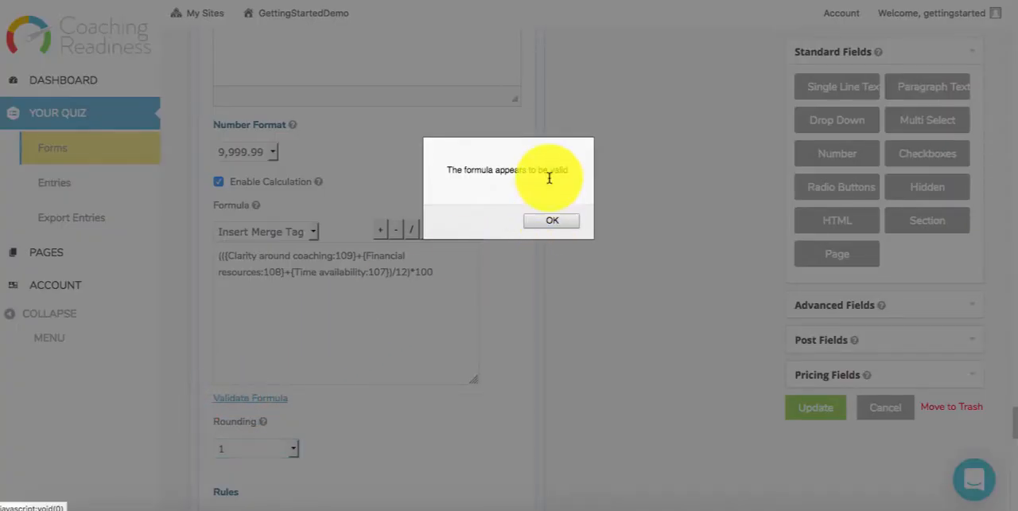
{"action": "left_click", "coordinate": [550, 222]}
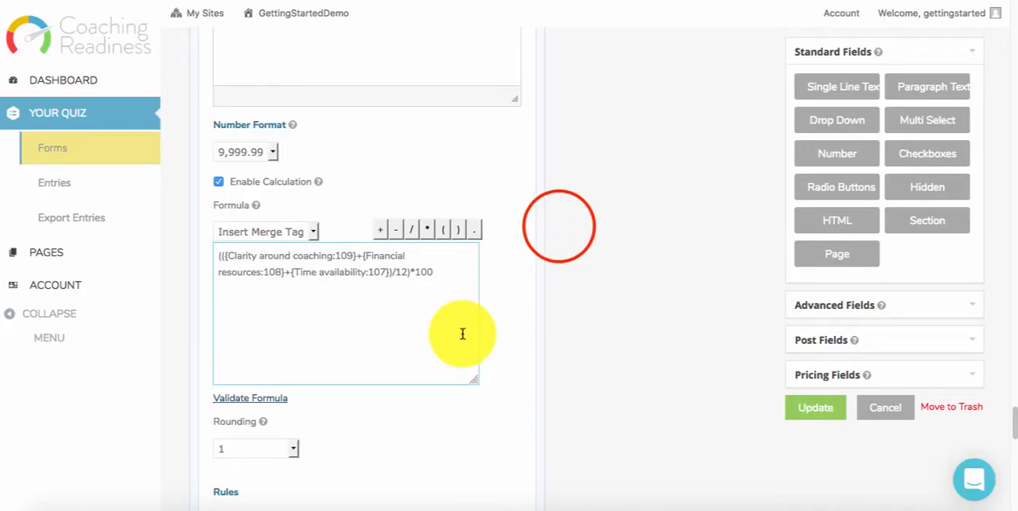
- Open the settings of the Overall Total Percentage field below the section percentage fields and bring up its formula
{"action": "scroll", "coordinate": [462, 334], "scroll_direction": "down", "scroll_amount": 2}
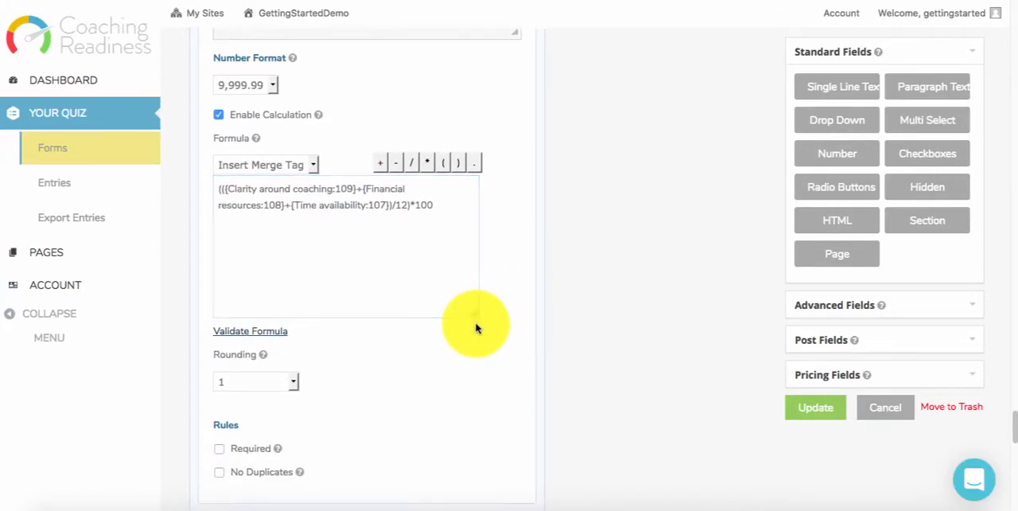
{"action": "scroll", "coordinate": [477, 319], "scroll_direction": "up", "scroll_amount": 4}
{"action": "scroll", "coordinate": [750, 432], "scroll_direction": "down", "scroll_amount": 4}
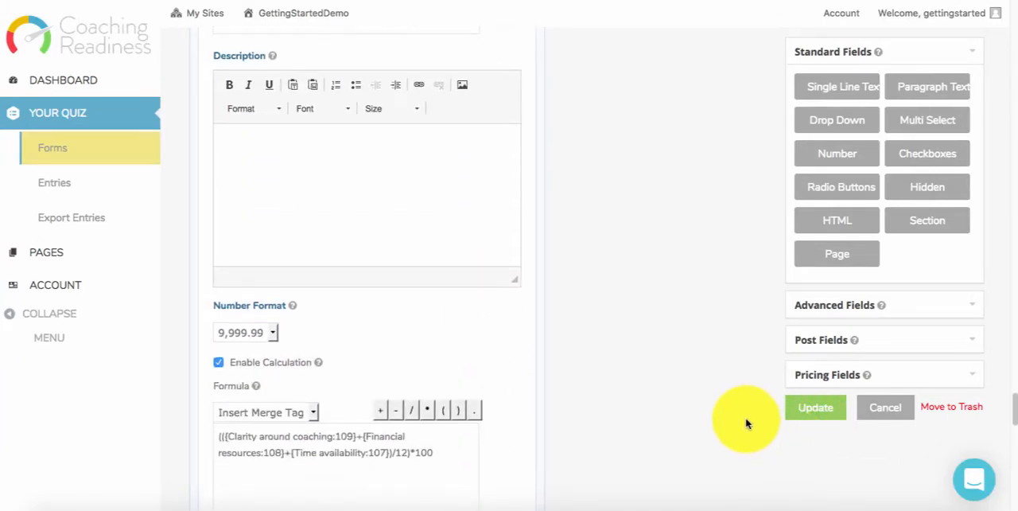
{"action": "scroll", "coordinate": [723, 418], "scroll_direction": "down", "scroll_amount": 4}
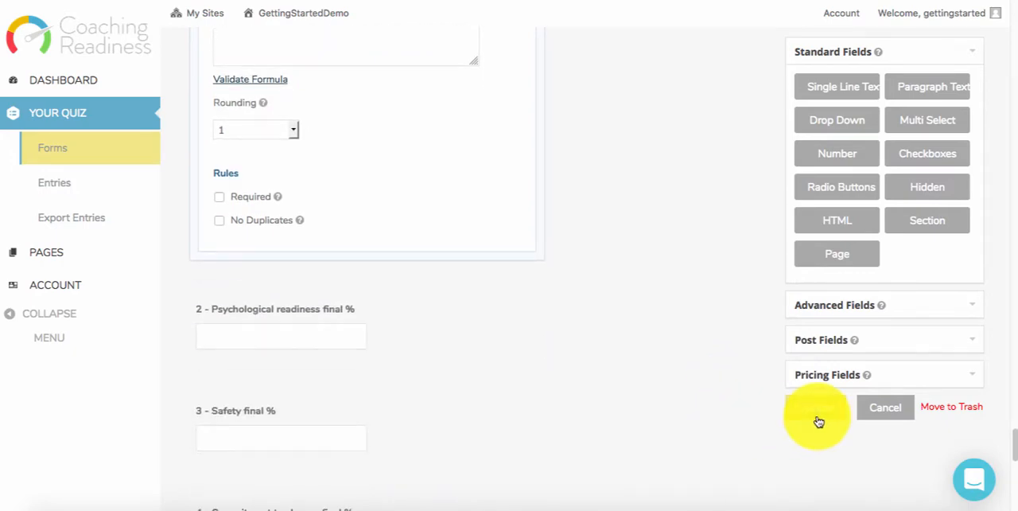
{"action": "scroll", "coordinate": [557, 374], "scroll_direction": "down", "scroll_amount": 5}
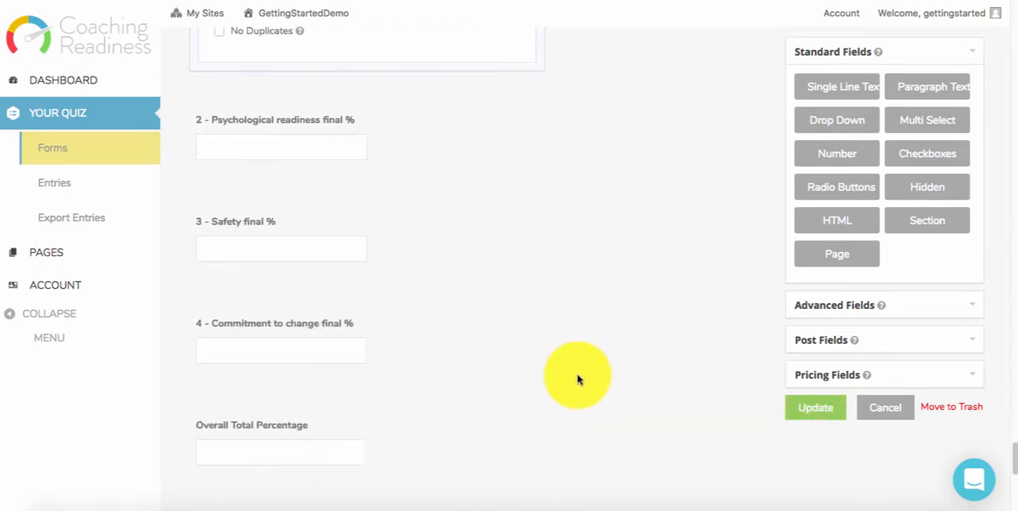
{"action": "left_click", "coordinate": [391, 233]}
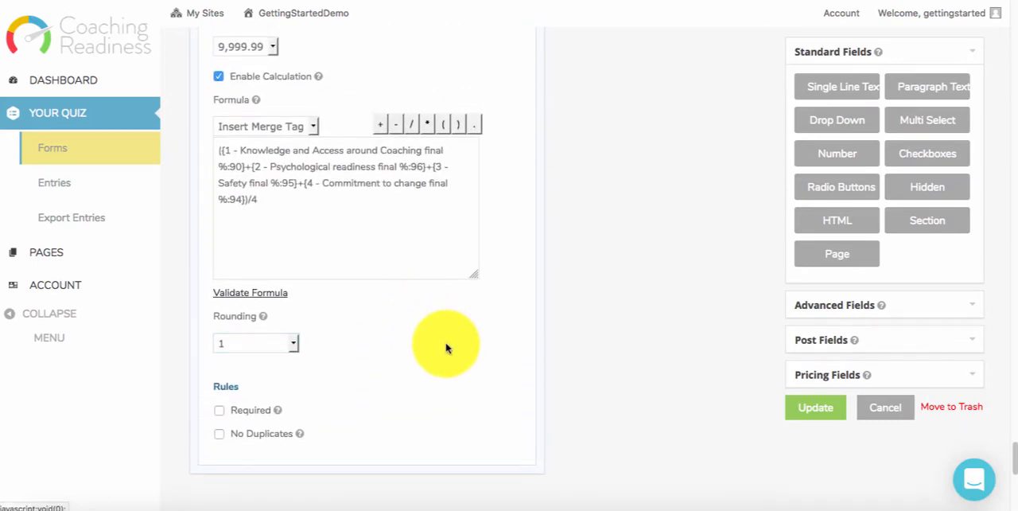
- Examine how the Overall Total Percentage formula combines the four section percentage fields listed under the admin warning
{"action": "scroll", "coordinate": [446, 346], "scroll_direction": "up", "scroll_amount": 3}
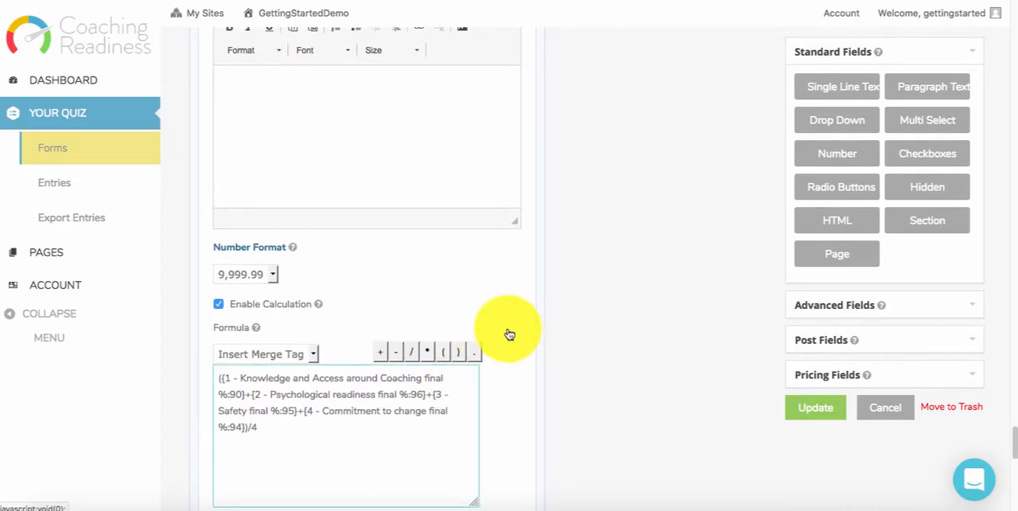
{"action": "scroll", "coordinate": [510, 334], "scroll_direction": "up", "scroll_amount": 4}
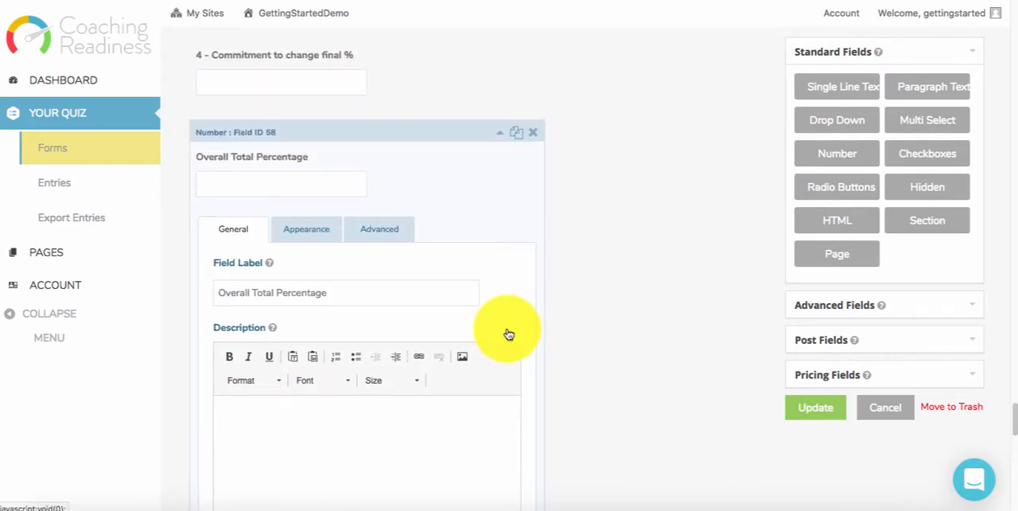
{"action": "scroll", "coordinate": [509, 334], "scroll_direction": "up", "scroll_amount": 2}
{"action": "scroll", "coordinate": [506, 335], "scroll_direction": "up", "scroll_amount": 2}
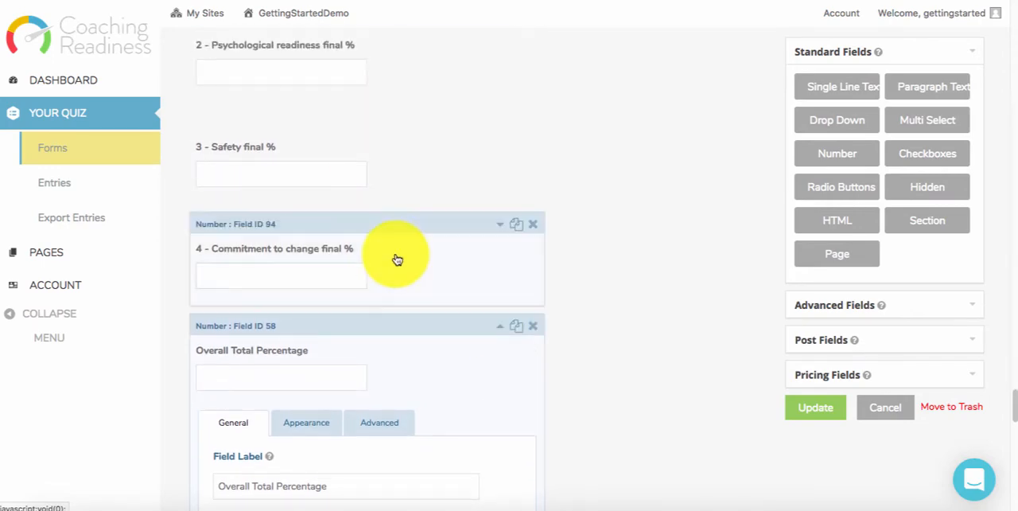
{"action": "scroll", "coordinate": [429, 266], "scroll_direction": "down", "scroll_amount": 4}
{"action": "scroll", "coordinate": [363, 311], "scroll_direction": "down", "scroll_amount": 3}
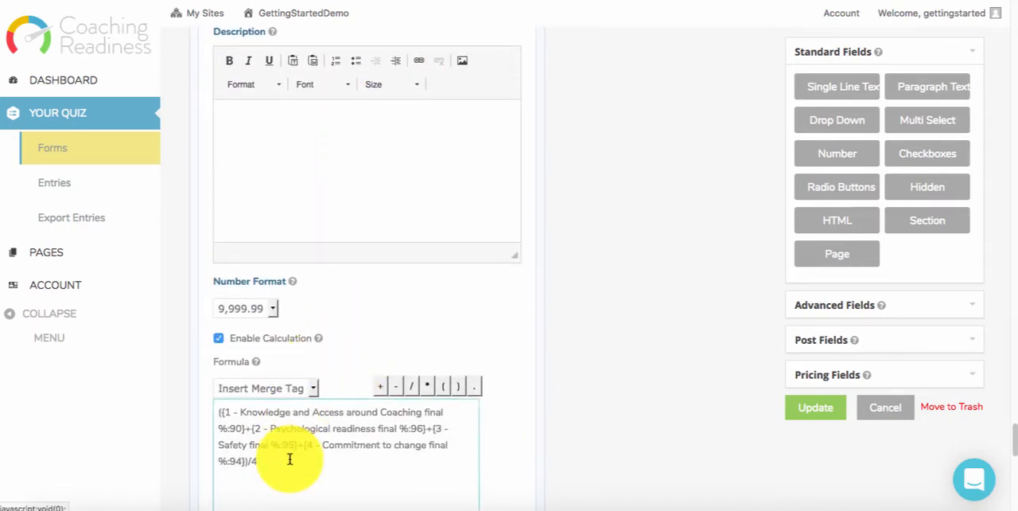
{"action": "scroll", "coordinate": [455, 373], "scroll_direction": "up", "scroll_amount": 4}
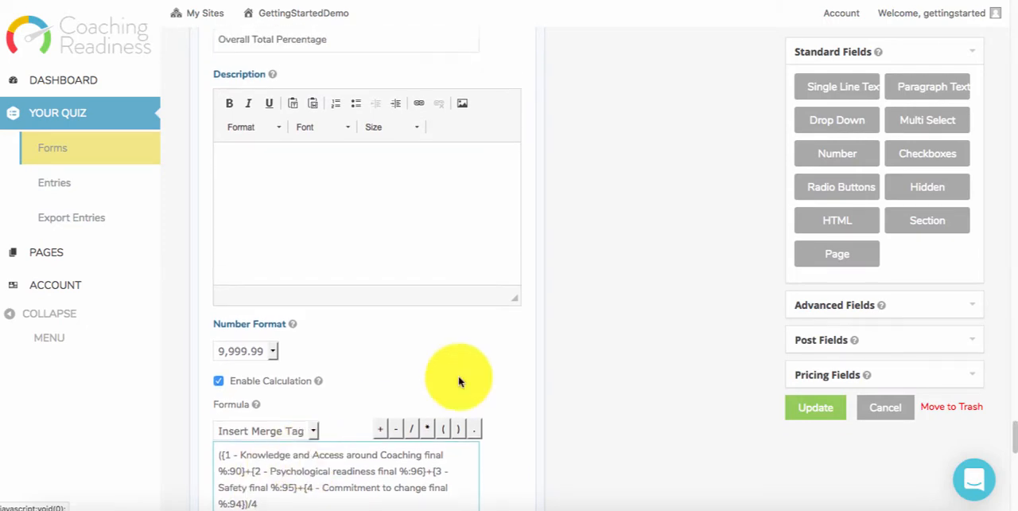
{"action": "scroll", "coordinate": [455, 372], "scroll_direction": "up", "scroll_amount": 7}
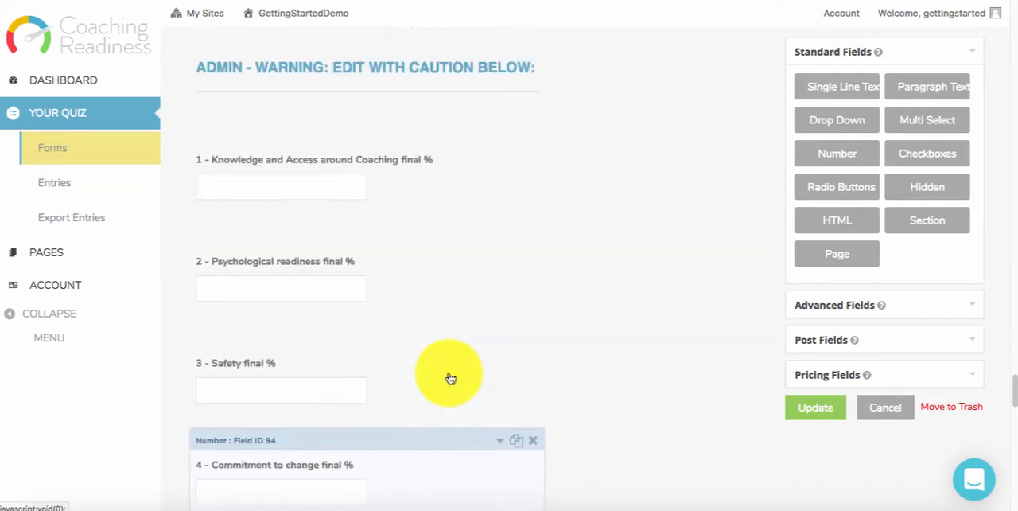
{"action": "scroll", "coordinate": [450, 378], "scroll_direction": "up", "scroll_amount": 1}
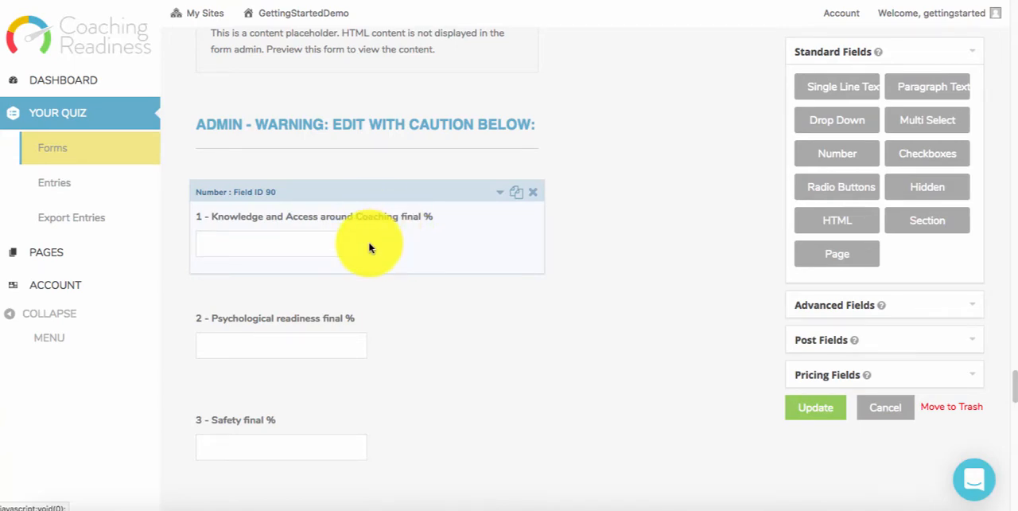
{"action": "scroll", "coordinate": [398, 273], "scroll_direction": "down", "scroll_amount": 5}
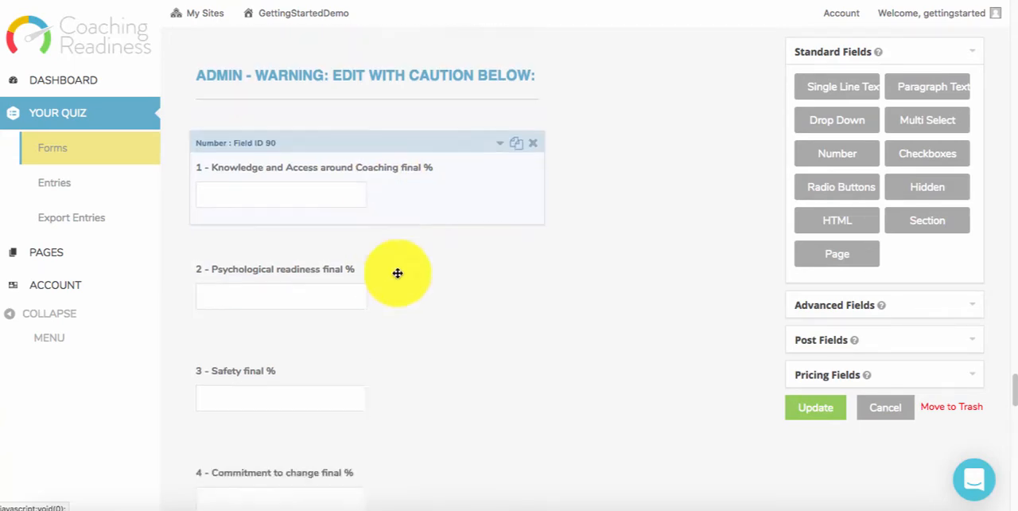
{"action": "scroll", "coordinate": [450, 326], "scroll_direction": "down", "scroll_amount": 5}
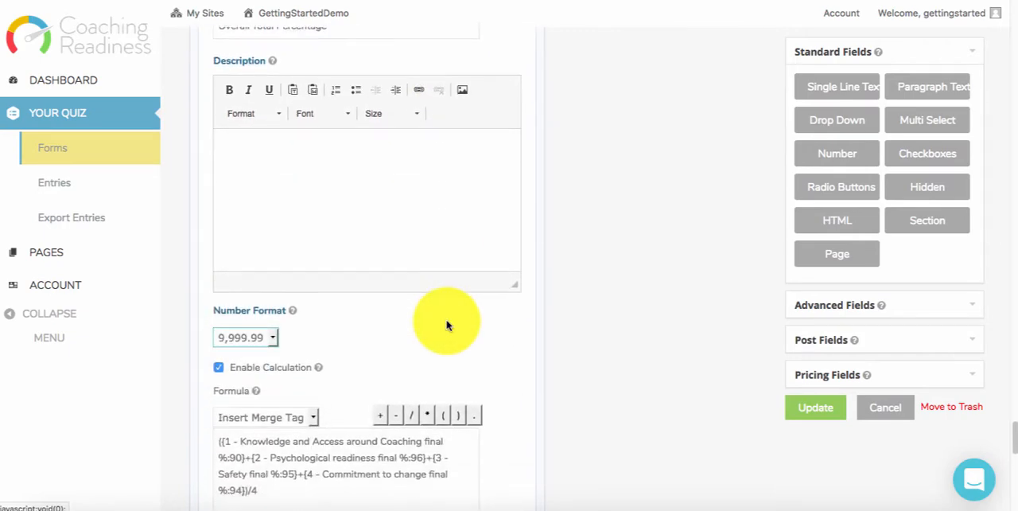
- Inspect the divisor and the Knowledge and Access around Coaching term in the Overall Total Percentage formula
{"action": "scroll", "coordinate": [447, 320], "scroll_direction": "up", "scroll_amount": 4}
{"action": "scroll", "coordinate": [446, 321], "scroll_direction": "down", "scroll_amount": 7}
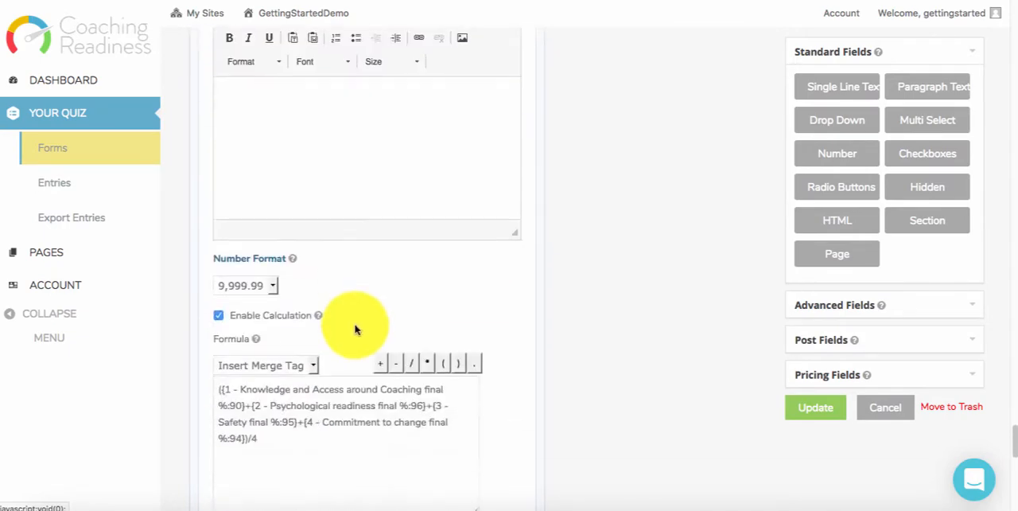
{"action": "left_click", "coordinate": [261, 312]}
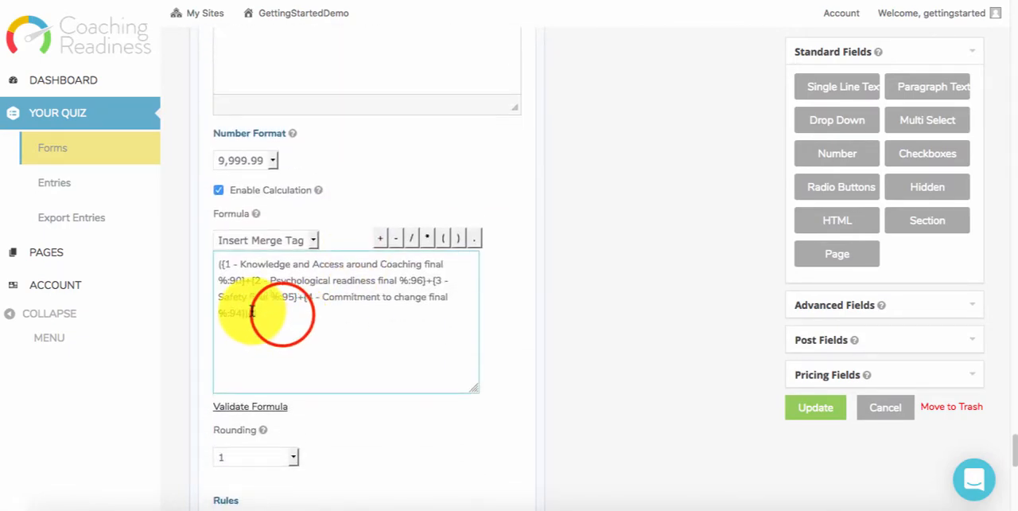
{"action": "left_click_drag", "start_coordinate": [252, 311], "coordinate": [264, 313]}
{"action": "left_click", "coordinate": [252, 314]}
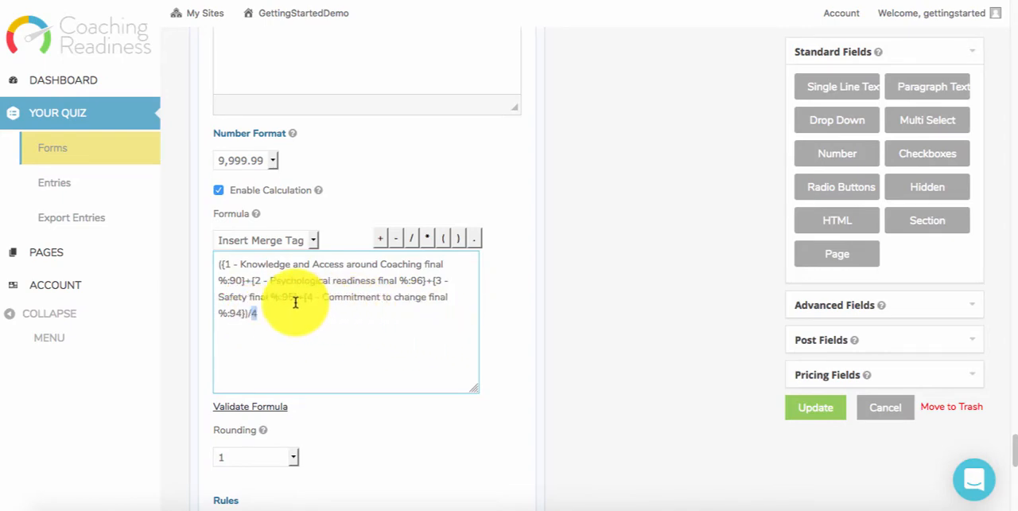
{"action": "left_click_drag", "start_coordinate": [255, 282], "coordinate": [221, 268]}
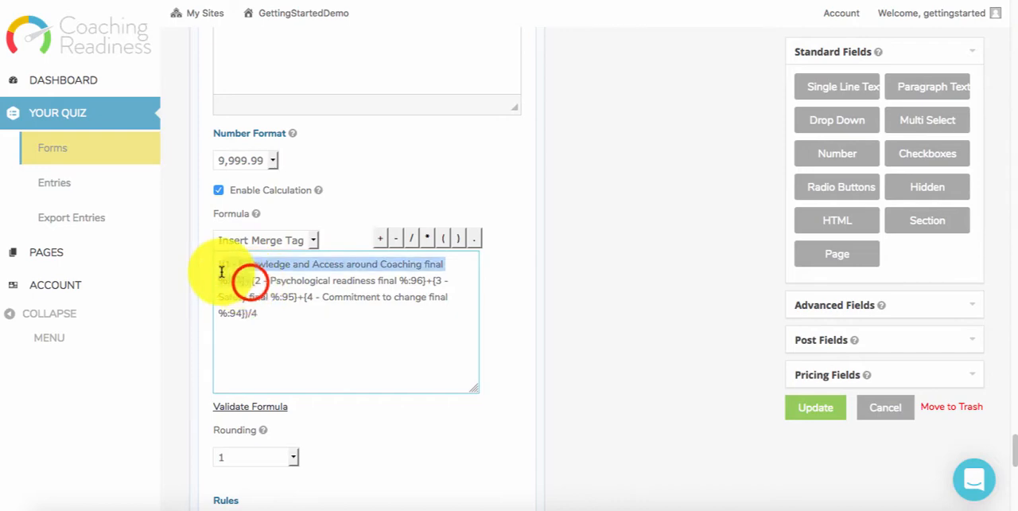
- Collapse the Overall Total Percentage field's settings and save the updated form
{"action": "scroll", "coordinate": [332, 337], "scroll_direction": "up", "scroll_amount": 8}
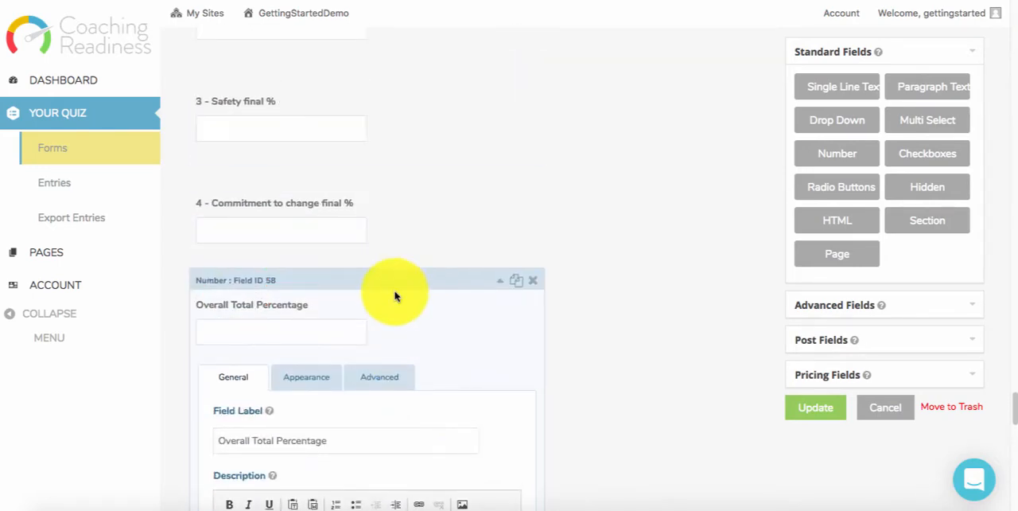
{"action": "left_click", "coordinate": [396, 280]}
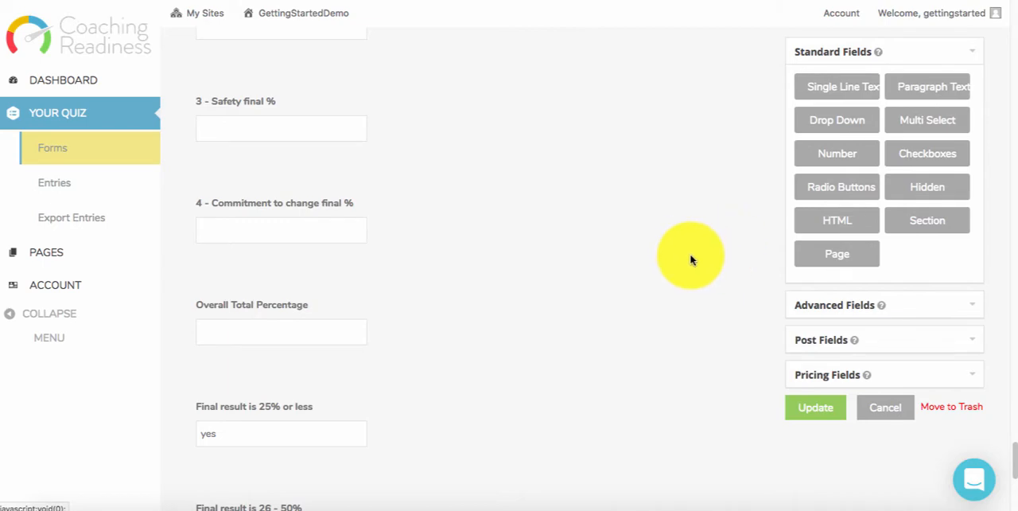
{"action": "scroll", "coordinate": [619, 295], "scroll_direction": "up", "scroll_amount": 3}
{"action": "left_click", "coordinate": [831, 409]}
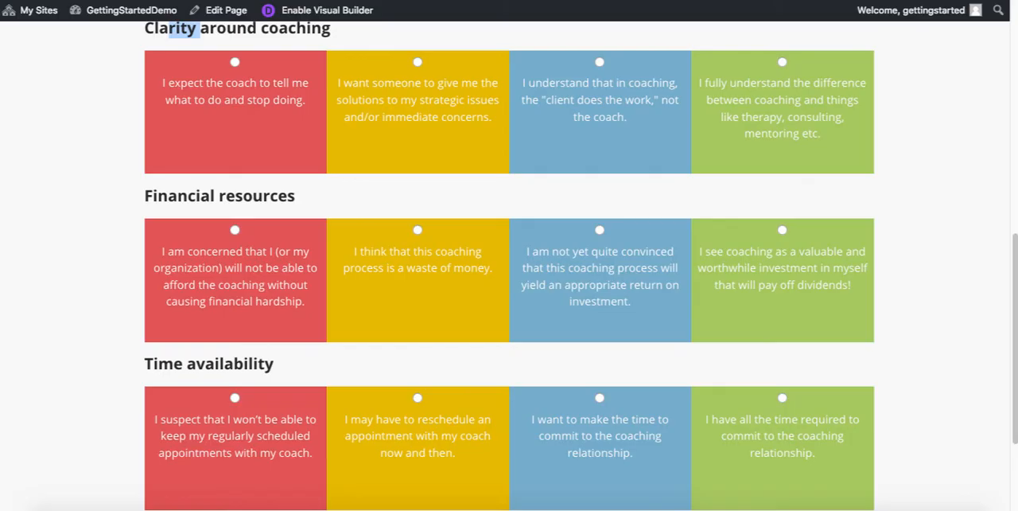
- Reload the live quiz page and review the questions in the Knowledge and Access around Coaching section
{"action": "left_click", "coordinate": [62, 0]}
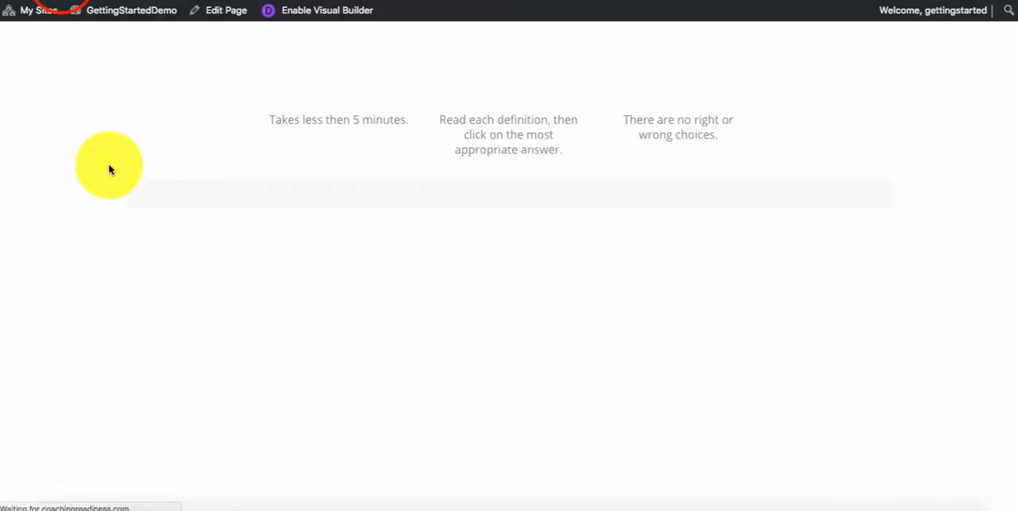
{"action": "scroll", "coordinate": [112, 196], "scroll_direction": "up", "scroll_amount": 3}
{"action": "scroll", "coordinate": [112, 196], "scroll_direction": "up", "scroll_amount": 2}
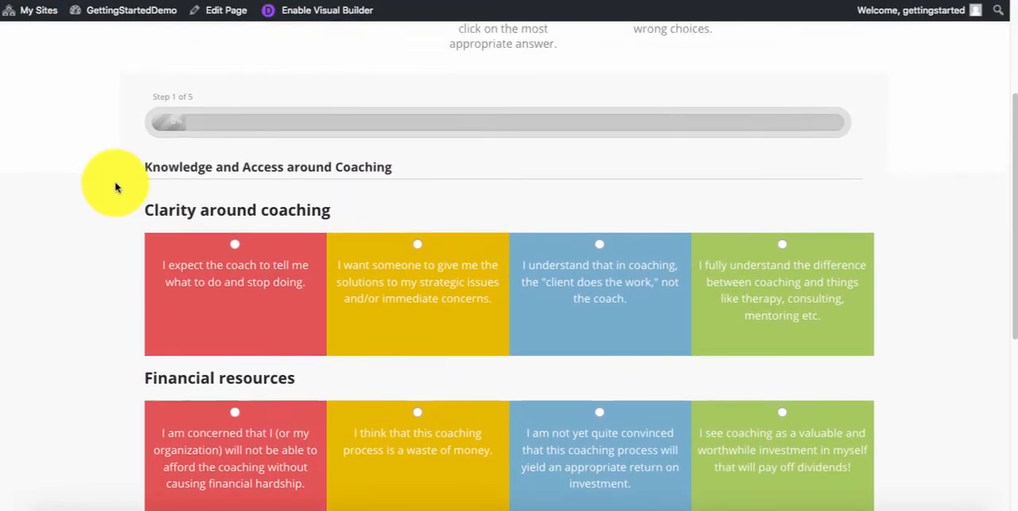
{"action": "left_click_drag", "start_coordinate": [147, 210], "coordinate": [186, 207]}
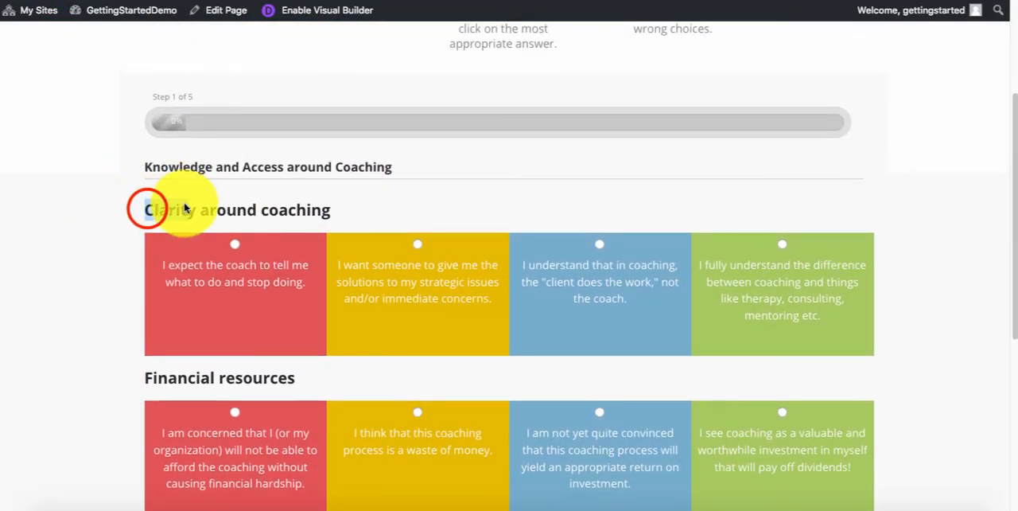
{"action": "left_click", "coordinate": [184, 205]}
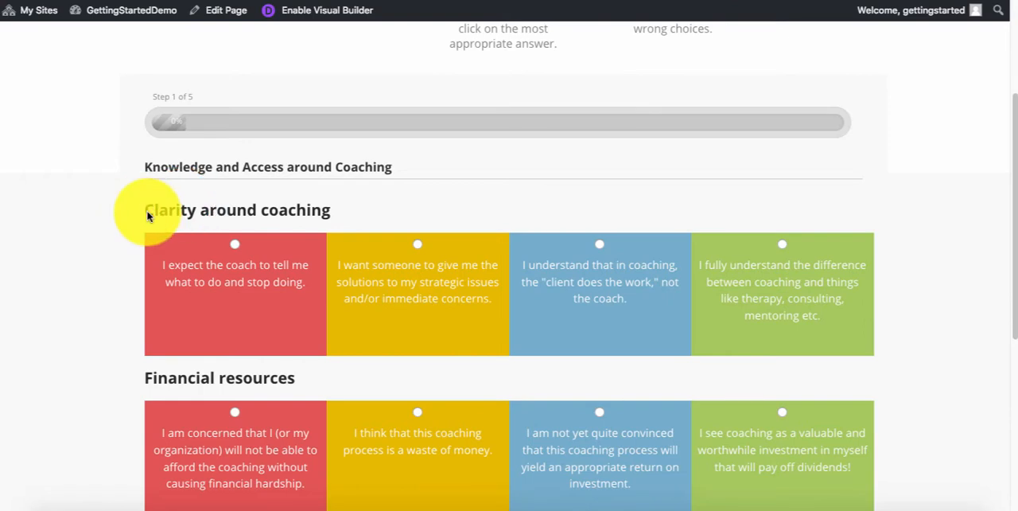